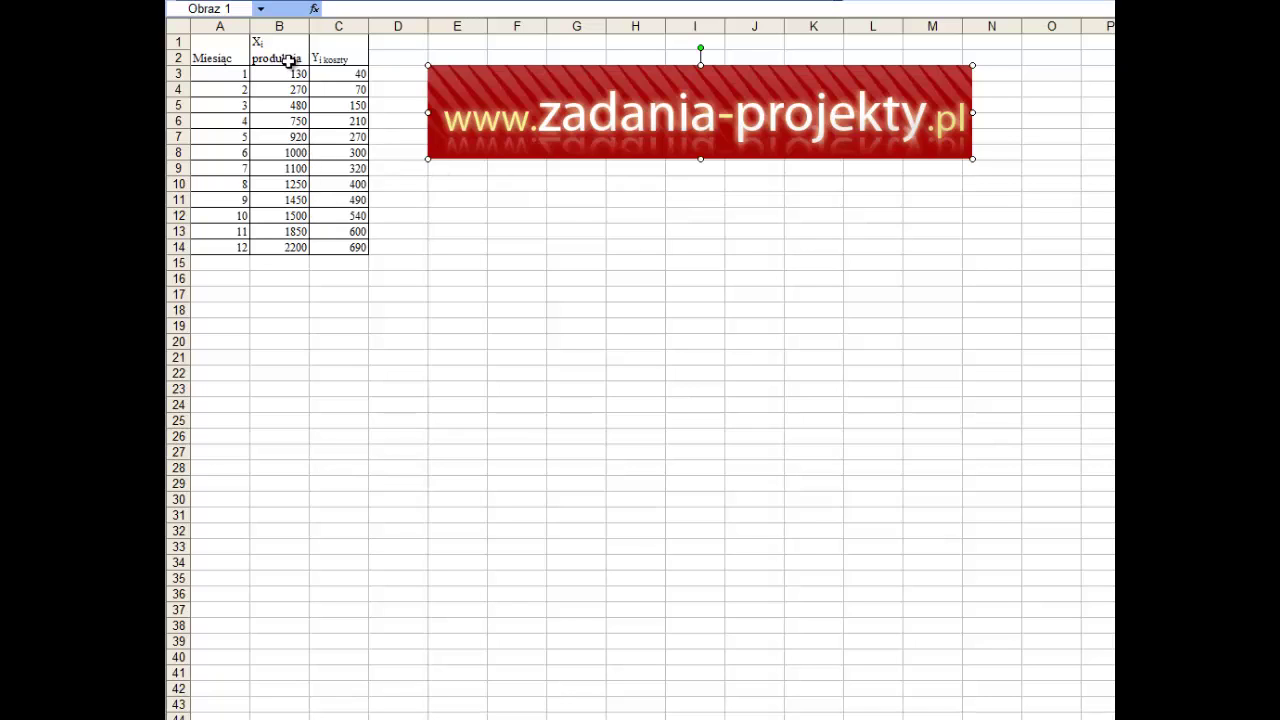
Select the Yi koszty costs column C1:C14, header included.
{"action": "mouse_move", "coordinate": [303, 51]}
{"action": "left_mouse_down"}
{"action": "mouse_move", "coordinate": [263, 143]}
{"action": "mouse_move", "coordinate": [268, 247]}
{"action": "left_mouse_up"}
{"action": "mouse_move", "coordinate": [206, 53]}
{"action": "left_mouse_down"}
{"action": "mouse_move", "coordinate": [200, 257]}
{"action": "mouse_move", "coordinate": [206, 248]}
{"action": "left_mouse_up"}
{"action": "left_click_drag", "start_coordinate": [342, 45], "coordinate": [318, 252]}
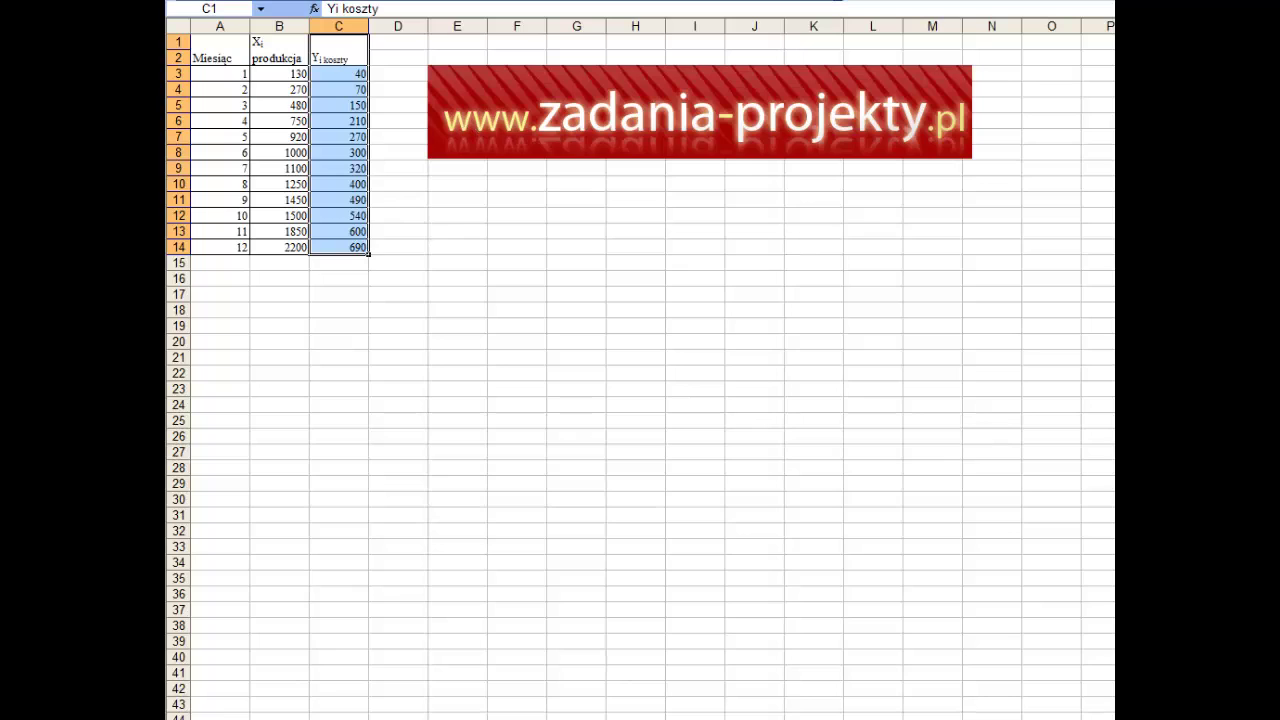
Start the Chart Wizard, pick the XY (Punktowy) scatter type and go to source data.
{"action": "left_click", "coordinate": [445, 1]}
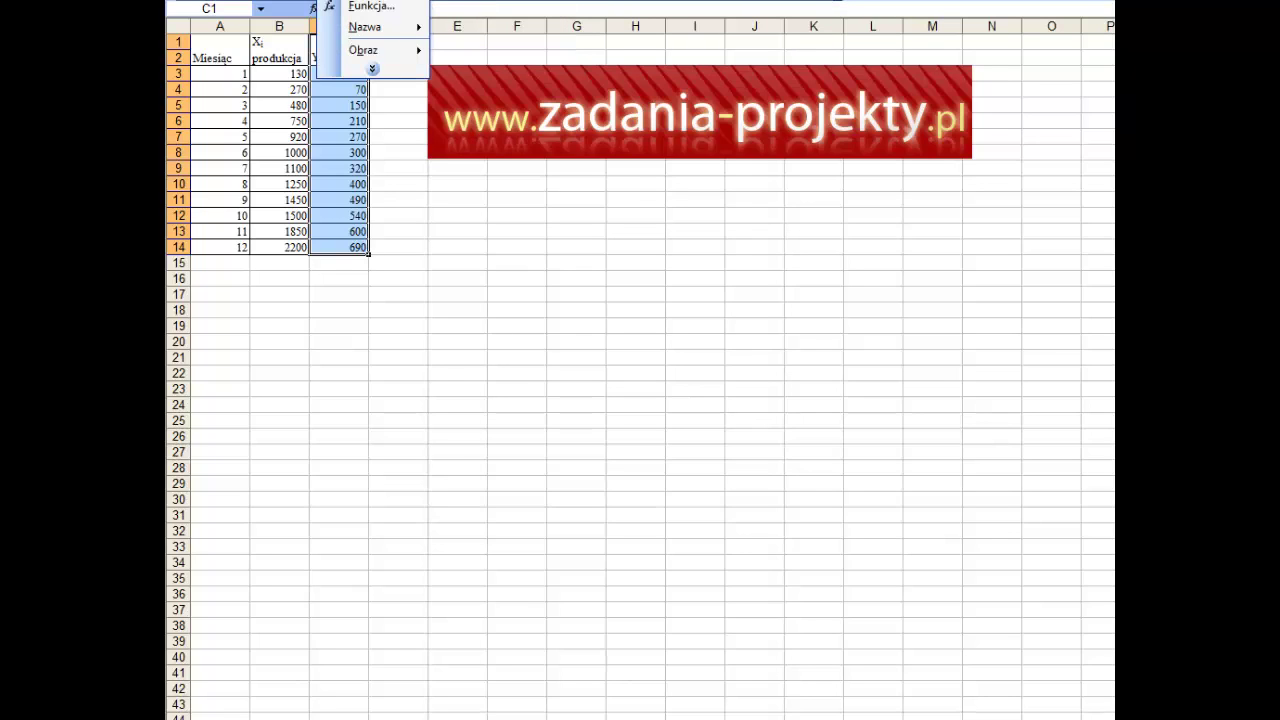
{"action": "left_click", "coordinate": [370, 1]}
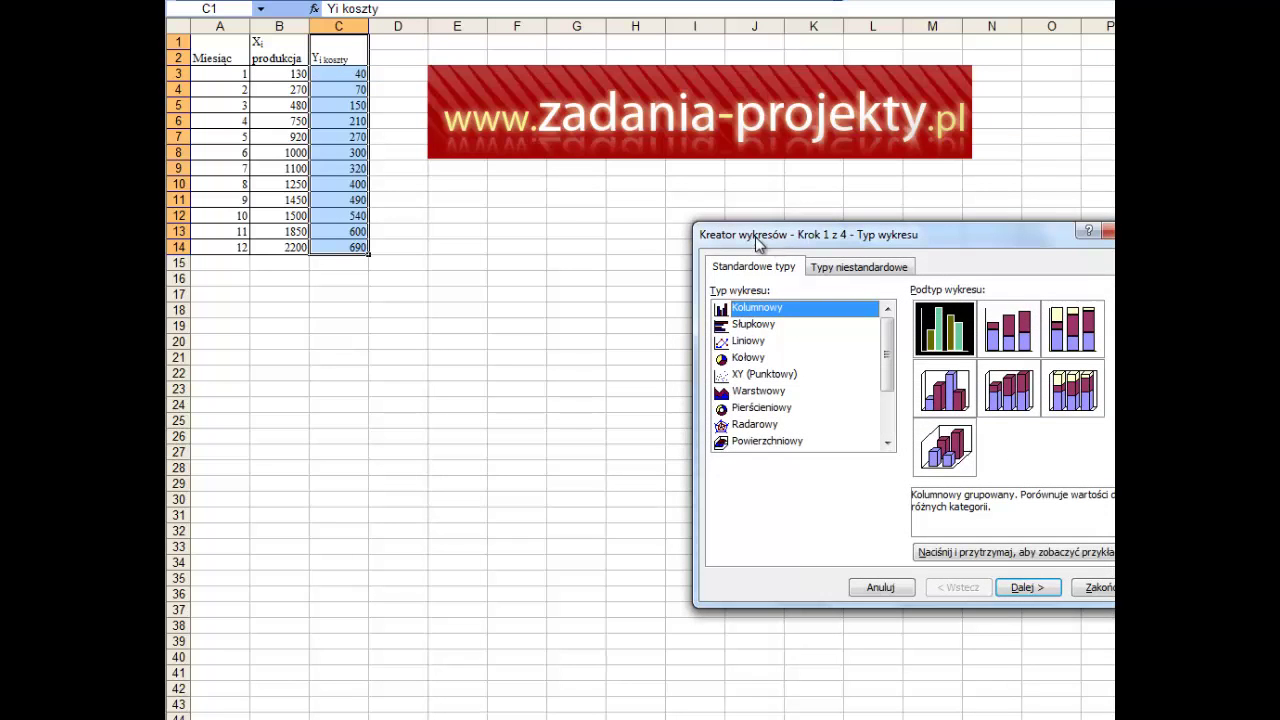
{"action": "left_click_drag", "start_coordinate": [776, 247], "coordinate": [588, 219]}
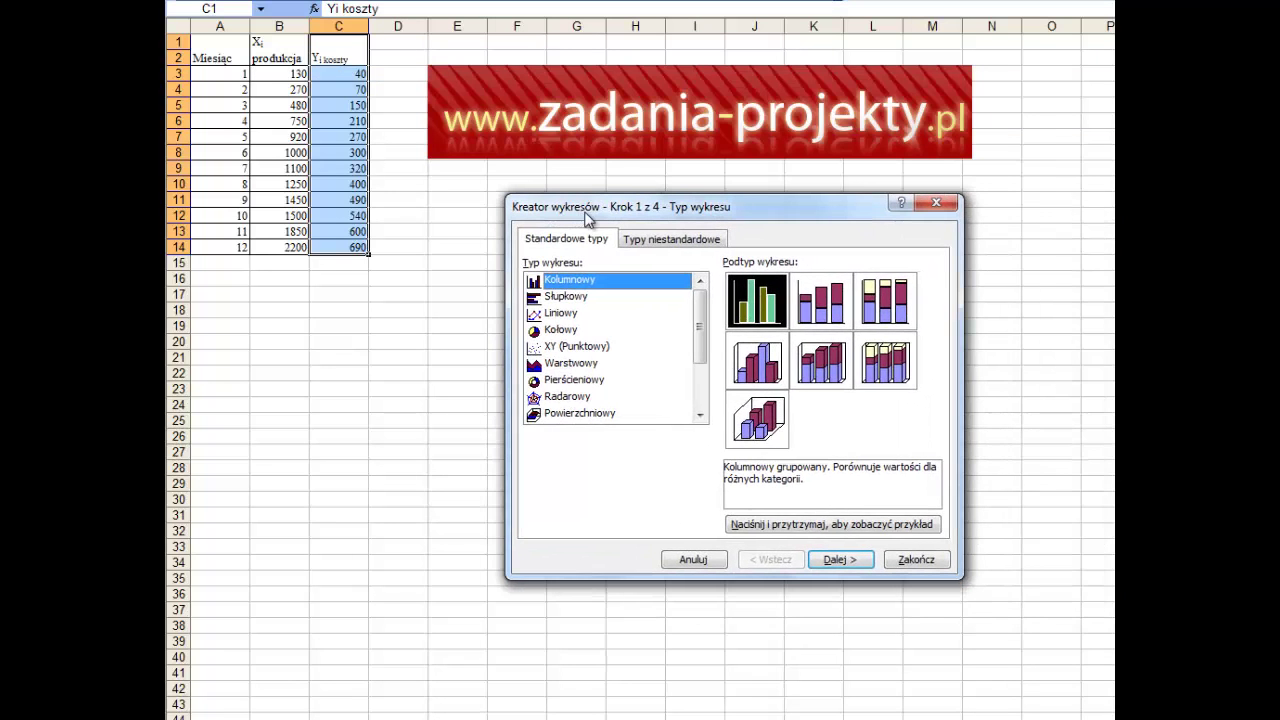
{"action": "left_click", "coordinate": [589, 349]}
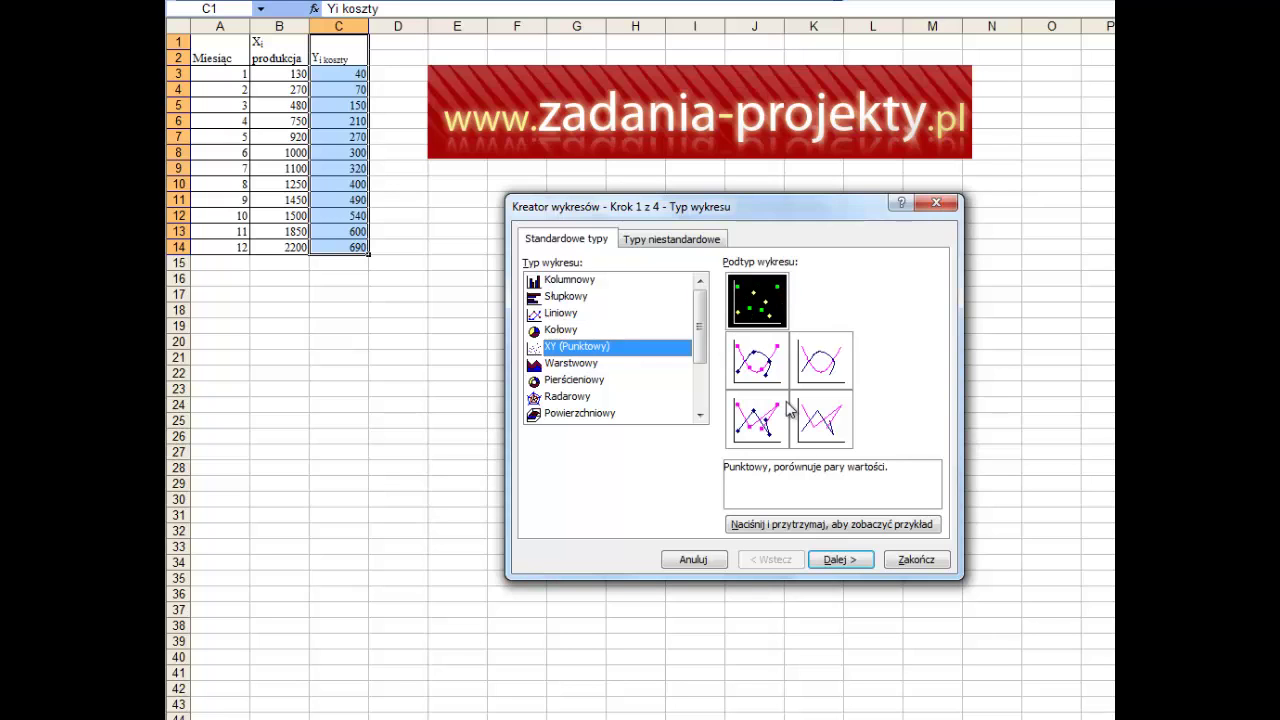
{"action": "left_click", "coordinate": [845, 561]}
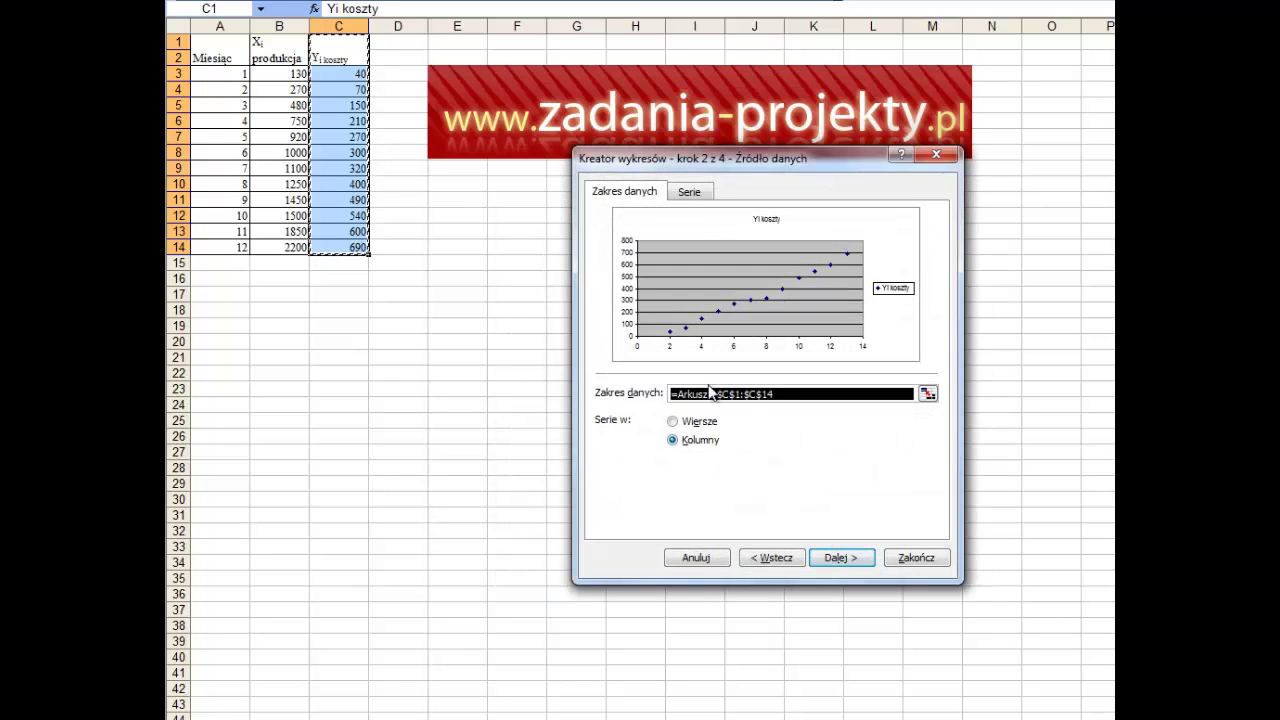
In the series details, try linking the series name to cell C1.
{"action": "left_click_drag", "start_coordinate": [691, 170], "coordinate": [643, 192]}
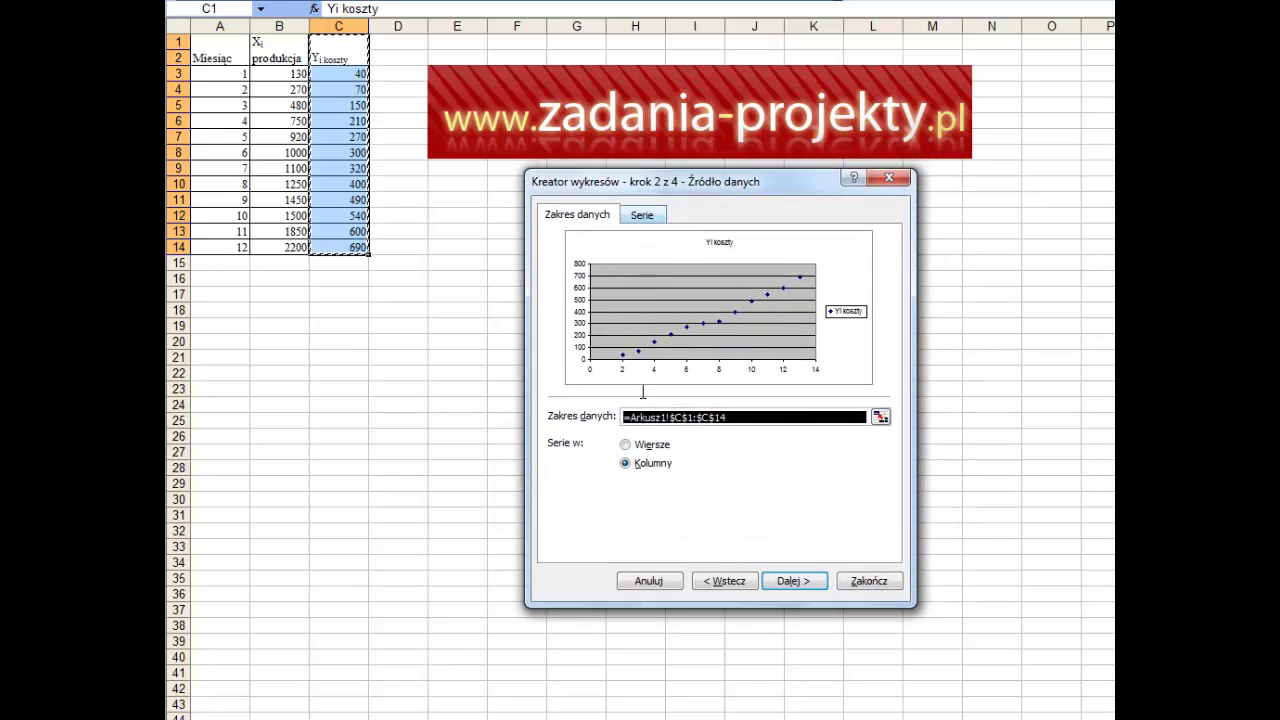
{"action": "left_click", "coordinate": [645, 219]}
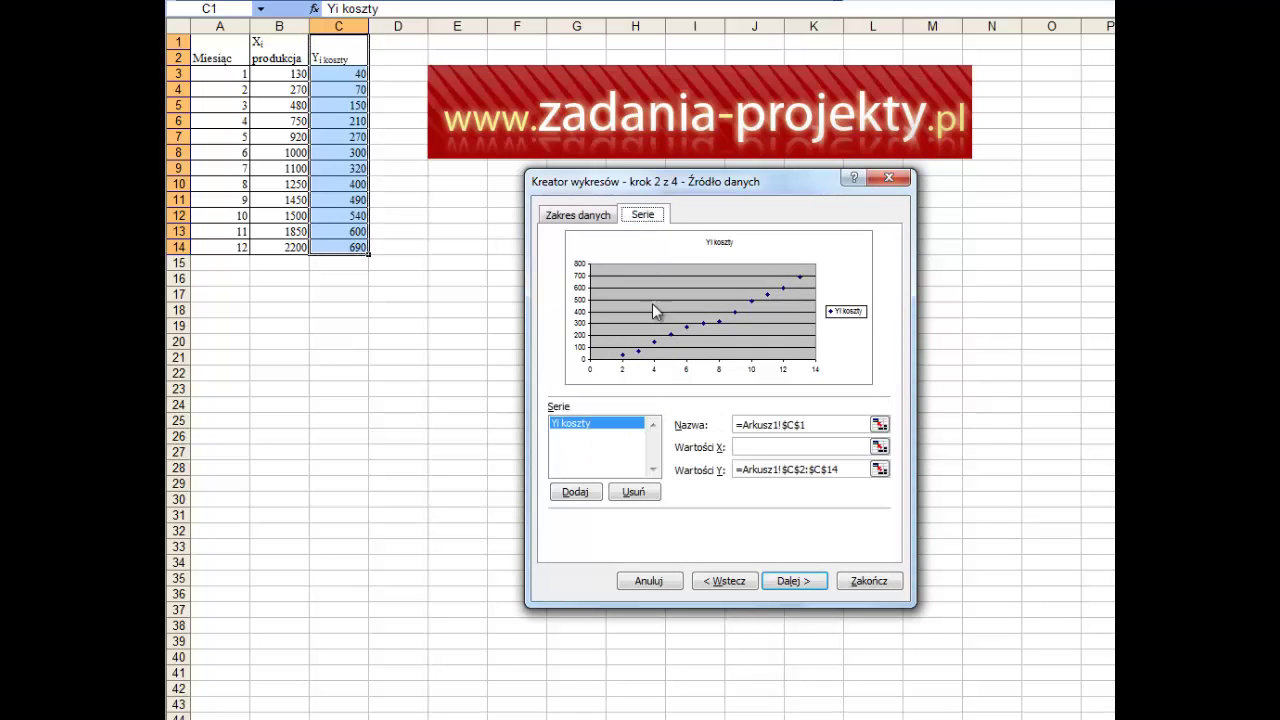
{"action": "double_click", "coordinate": [859, 424]}
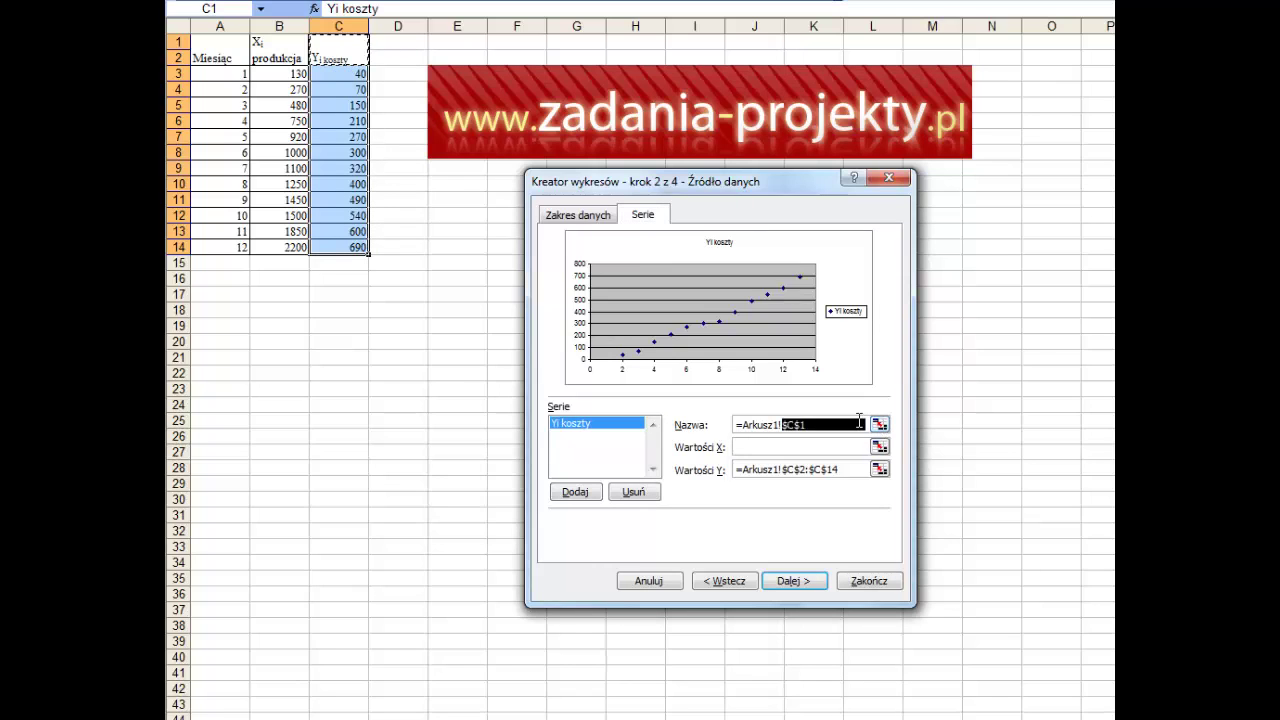
{"action": "left_click", "coordinate": [826, 422]}
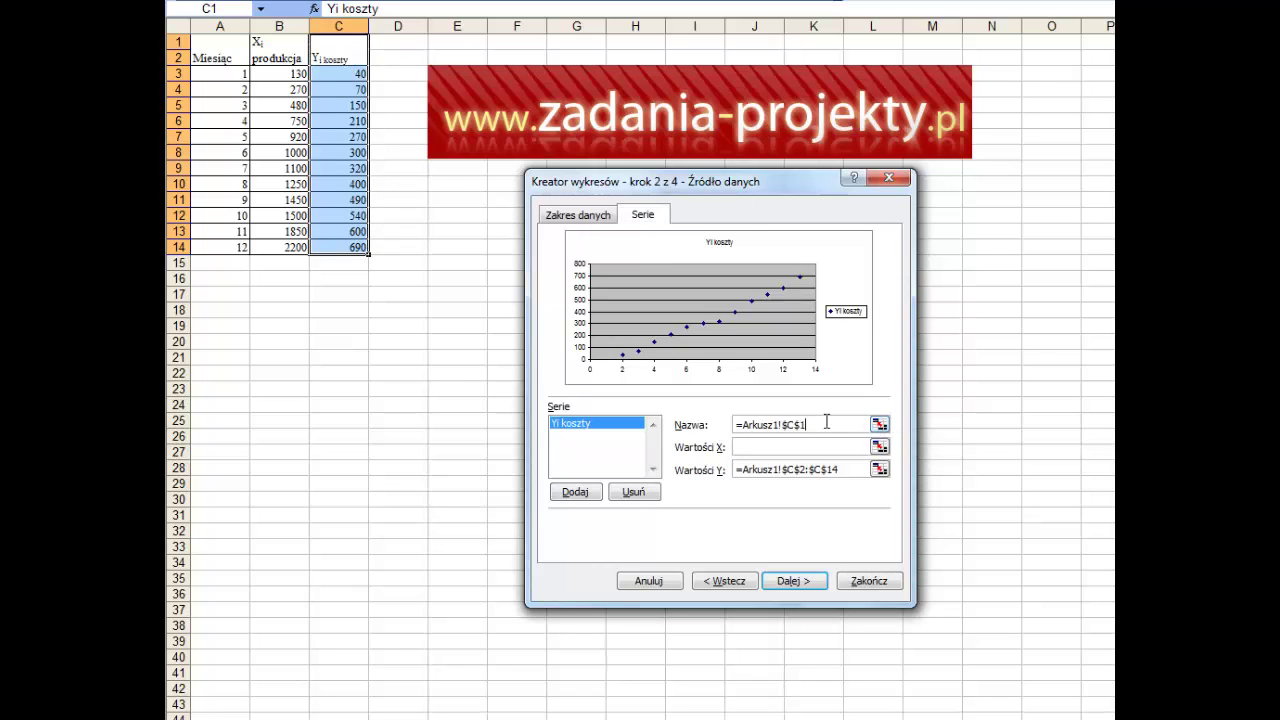
{"action": "left_click", "coordinate": [879, 425]}
{"action": "left_click", "coordinate": [333, 50]}
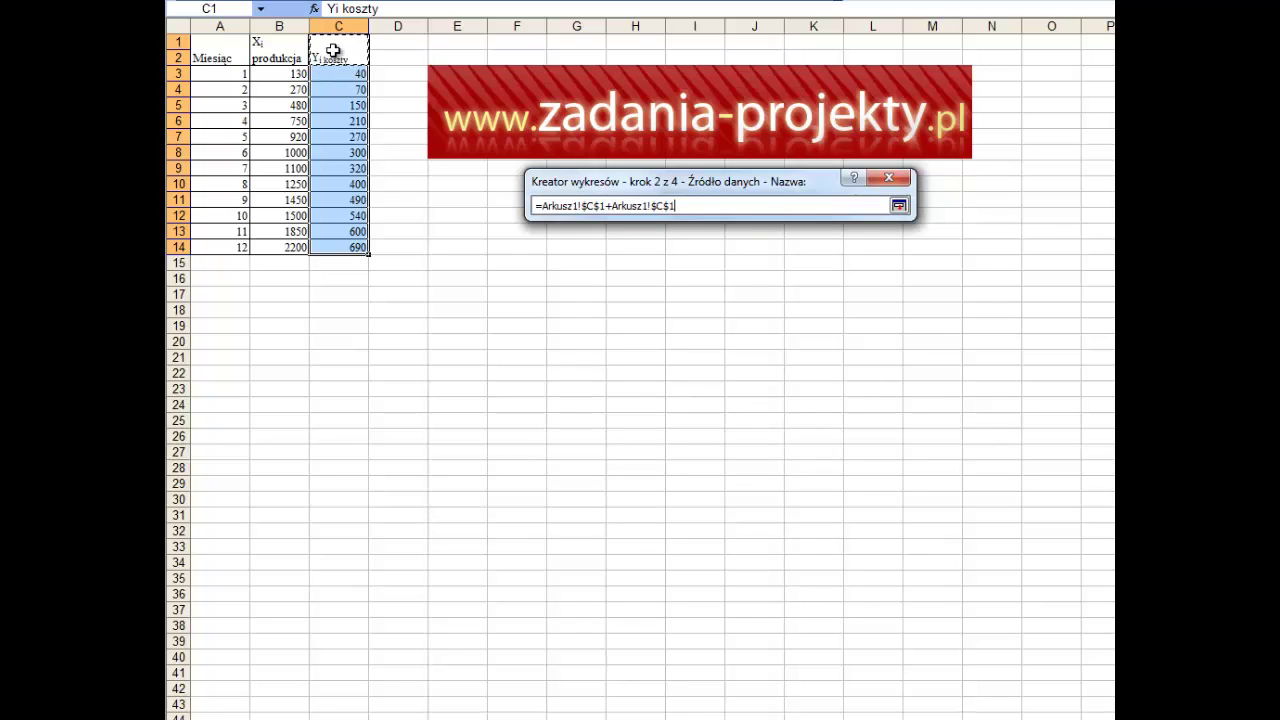
{"action": "left_click", "coordinate": [900, 206]}
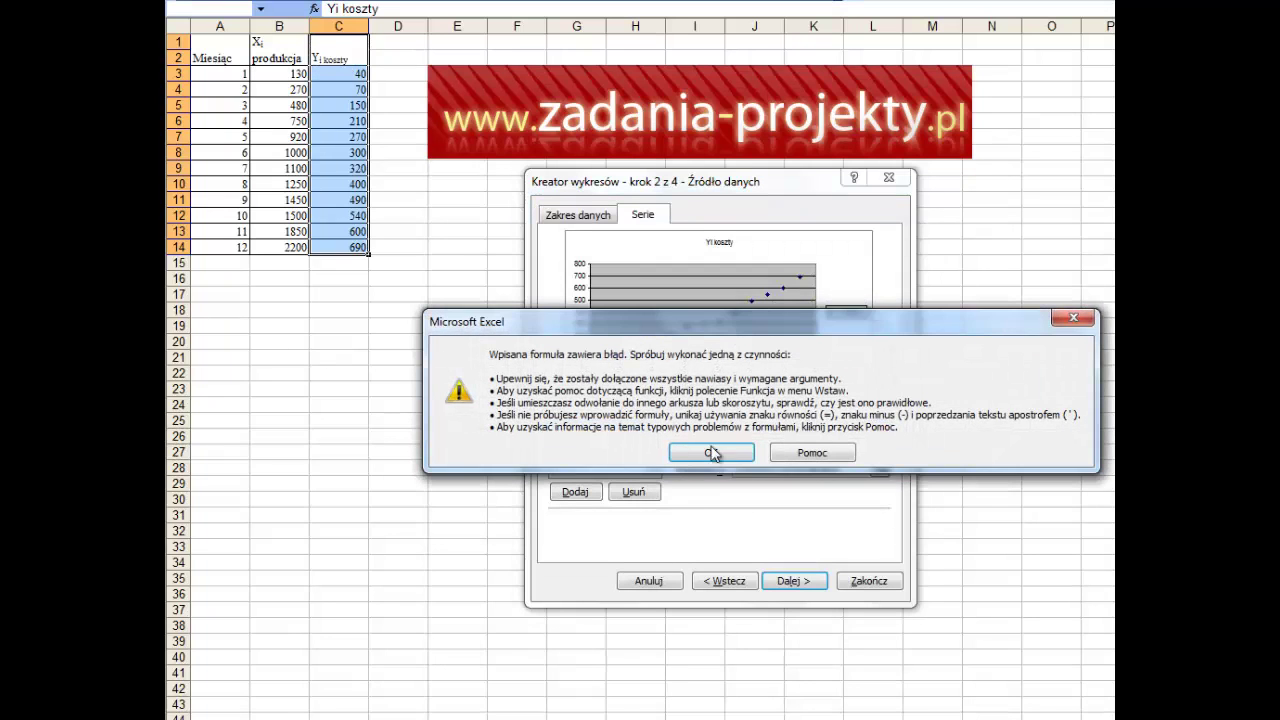
{"action": "left_click", "coordinate": [712, 453]}
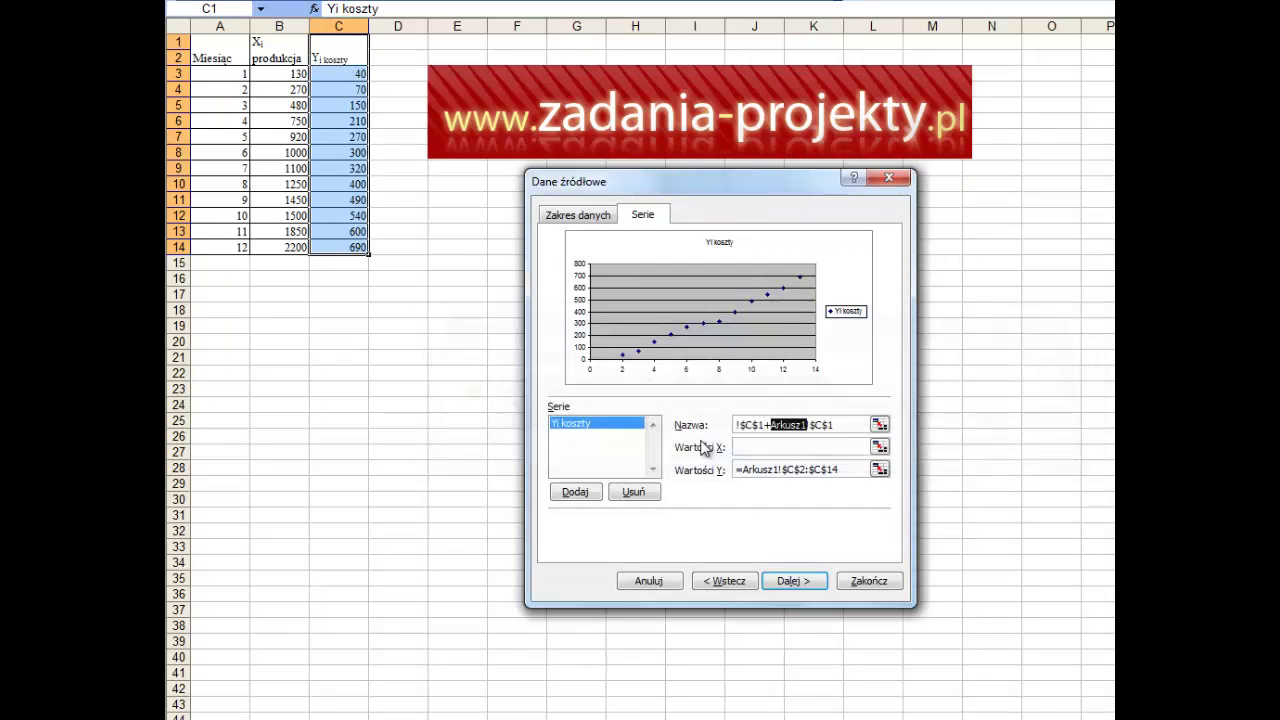
Clear the broken name text and set the series name to =Arkusz1!$C$1.
{"action": "key", "text": "Delete"}
{"action": "key", "text": "Delete"}
{"action": "key", "text": "Delete"}
{"action": "key", "text": "Delete"}
{"action": "key", "text": "Delete"}
{"action": "double_click", "coordinate": [764, 428]}
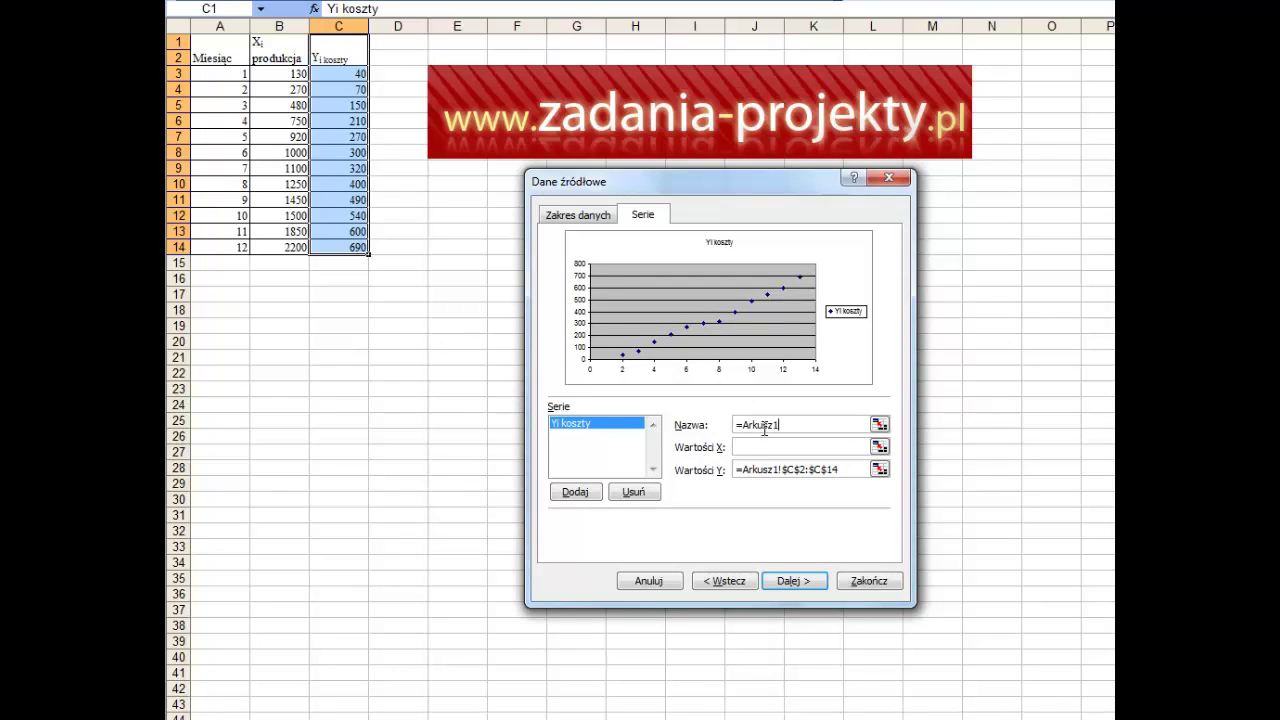
{"action": "key", "text": "Delete"}
{"action": "left_click", "coordinate": [879, 424]}
{"action": "left_click", "coordinate": [322, 46]}
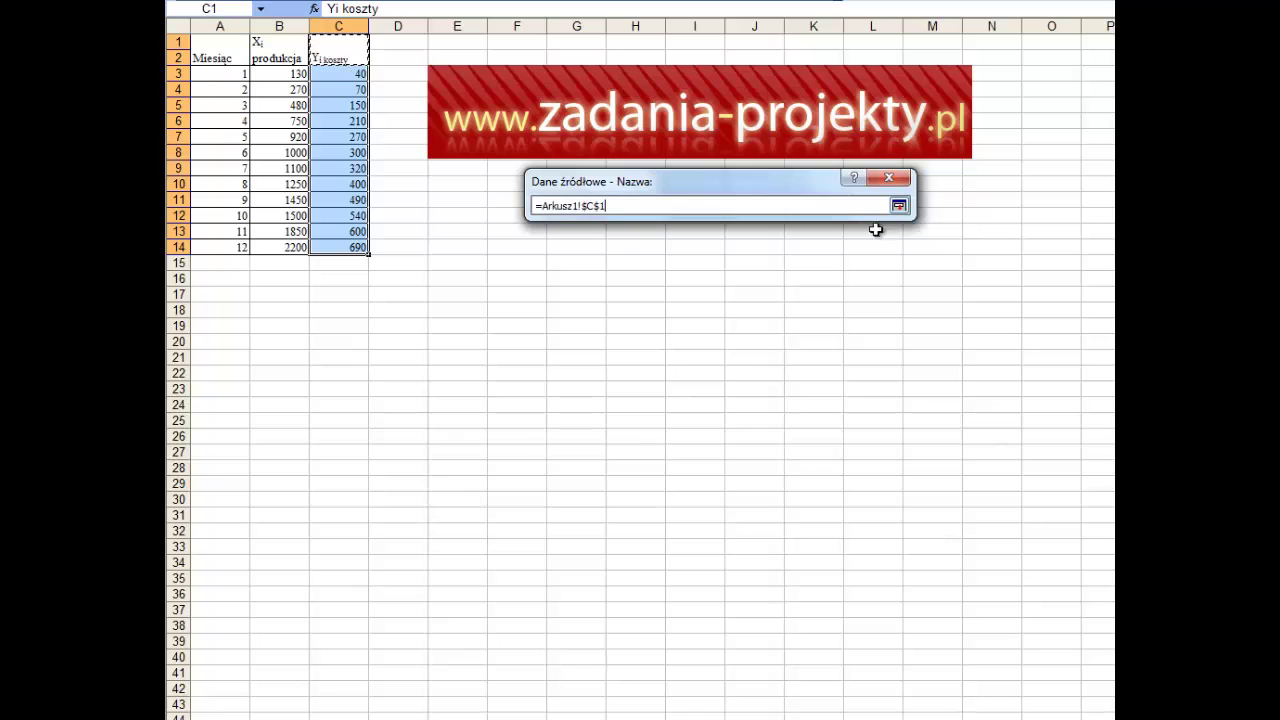
{"action": "left_click", "coordinate": [899, 205]}
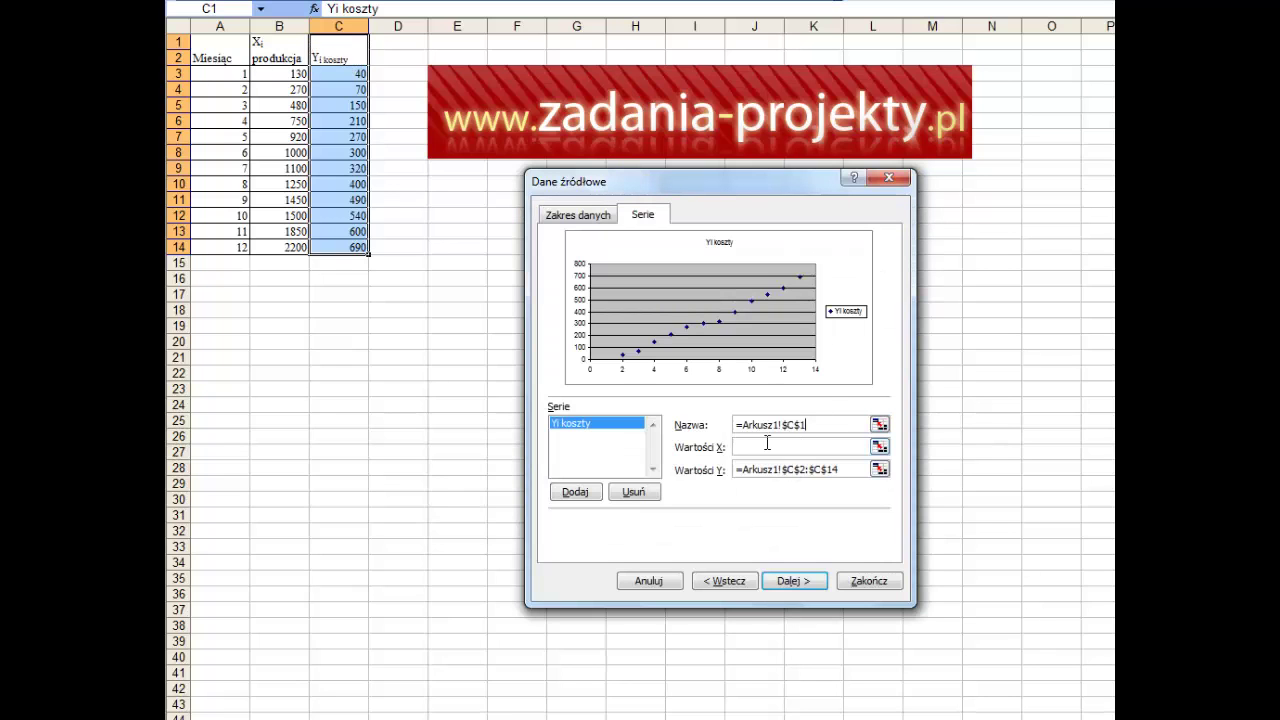
Set X values to production B3:B14 and Y values to costs C3:C14, then proceed.
{"action": "left_click", "coordinate": [879, 446]}
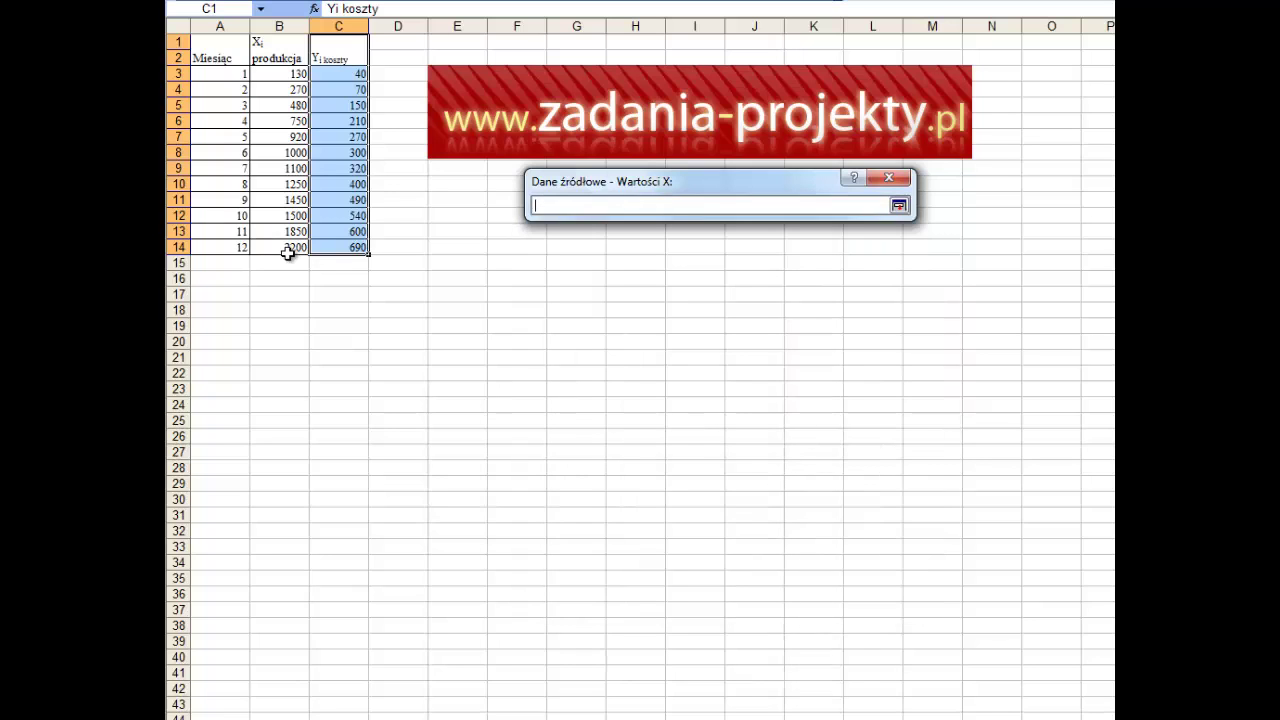
{"action": "left_click_drag", "start_coordinate": [288, 247], "coordinate": [287, 74]}
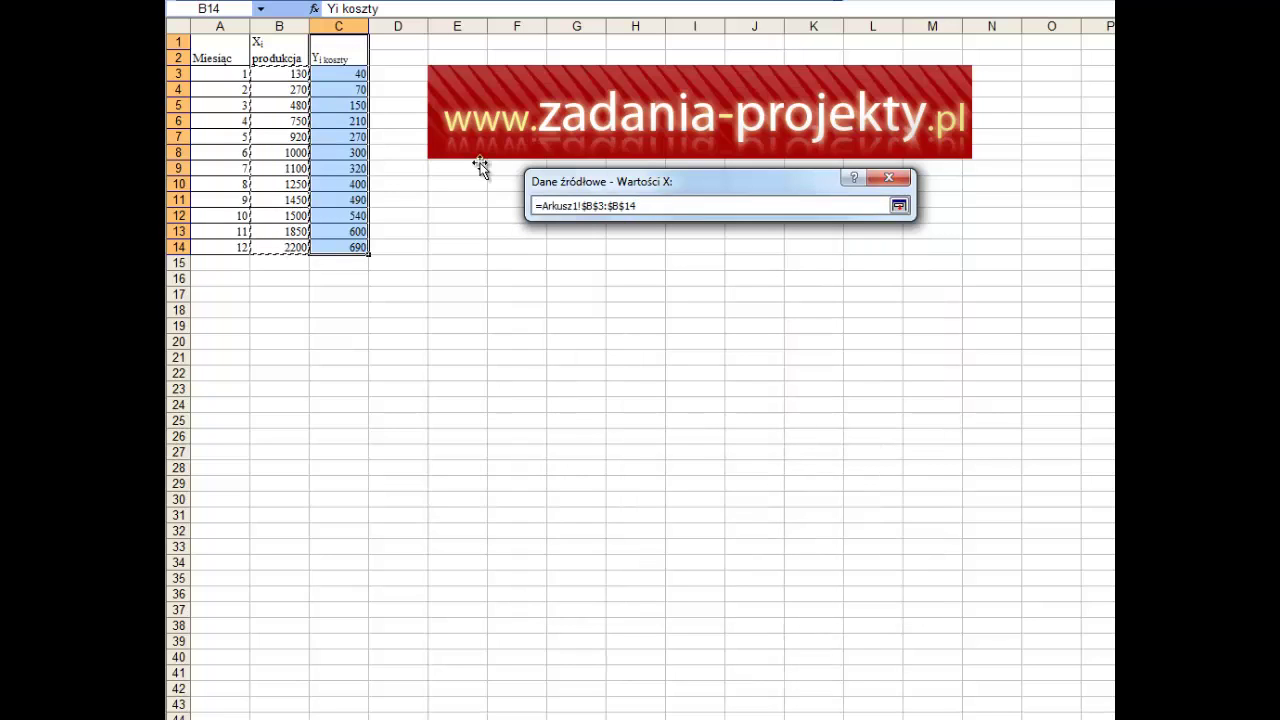
{"action": "left_click", "coordinate": [897, 205]}
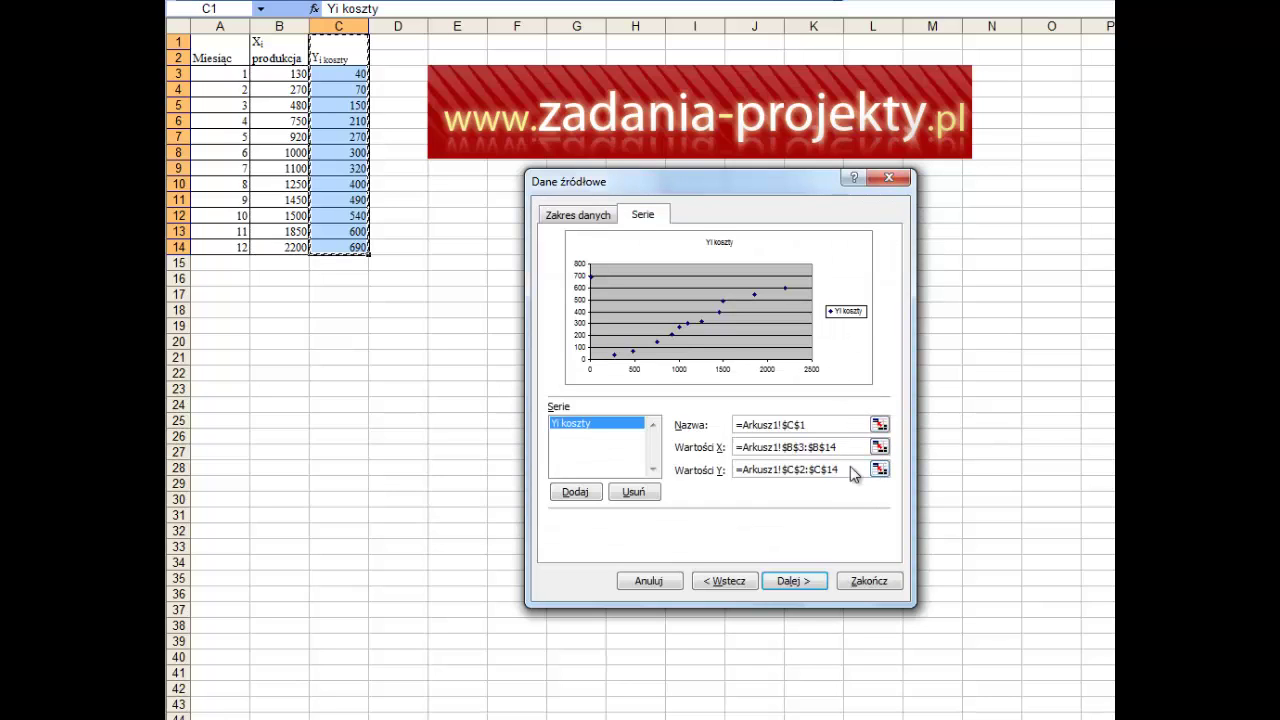
{"action": "left_click_drag", "start_coordinate": [856, 470], "coordinate": [724, 470]}
{"action": "key", "text": "Delete"}
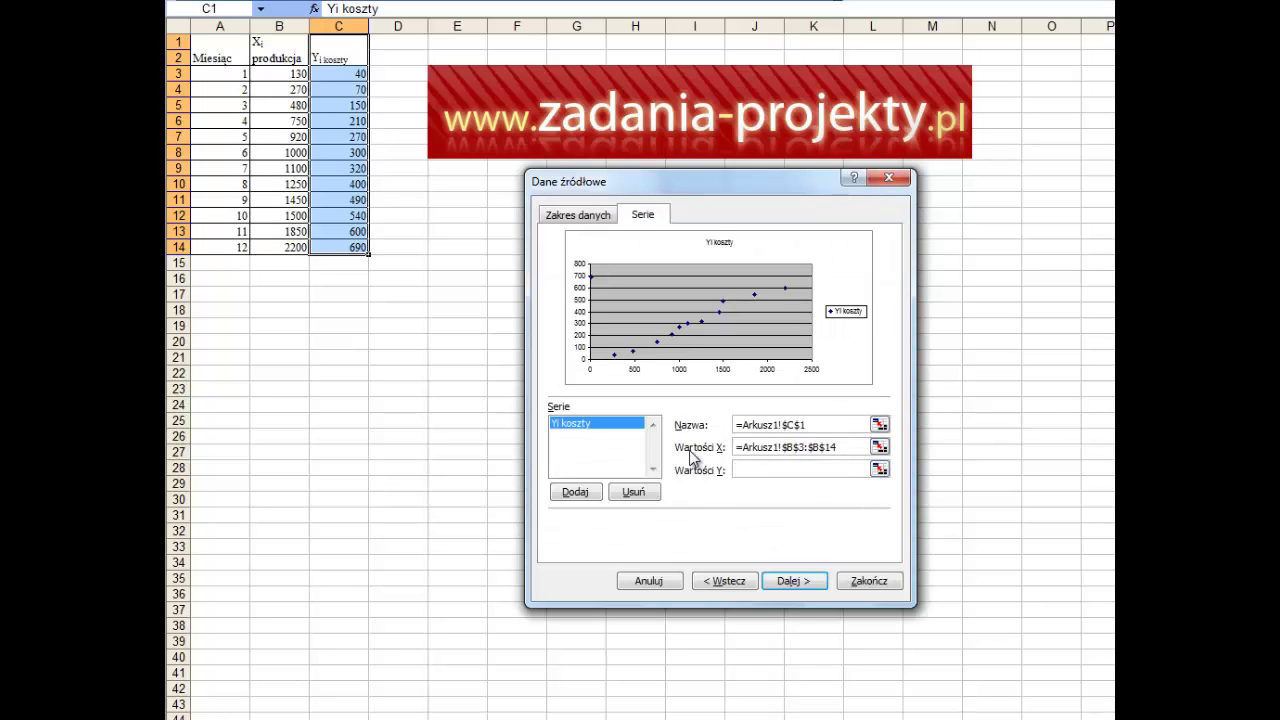
{"action": "left_click", "coordinate": [879, 470]}
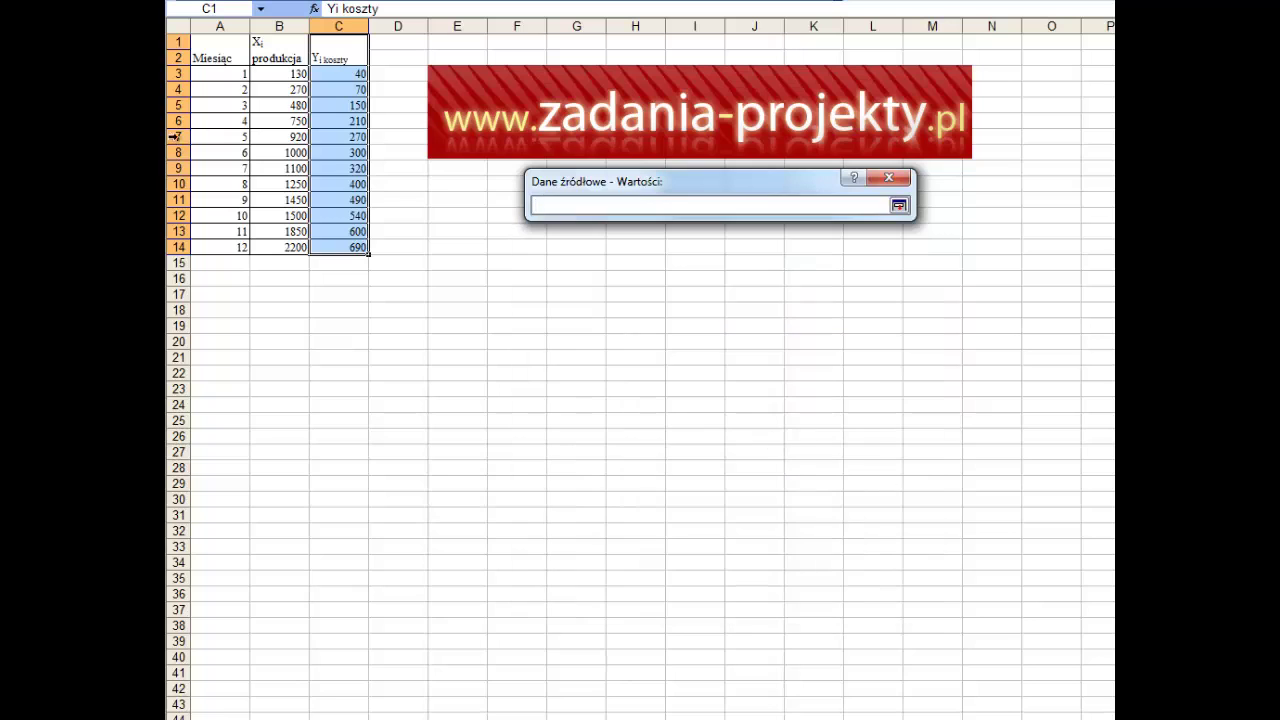
{"action": "left_click_drag", "start_coordinate": [334, 74], "coordinate": [337, 245]}
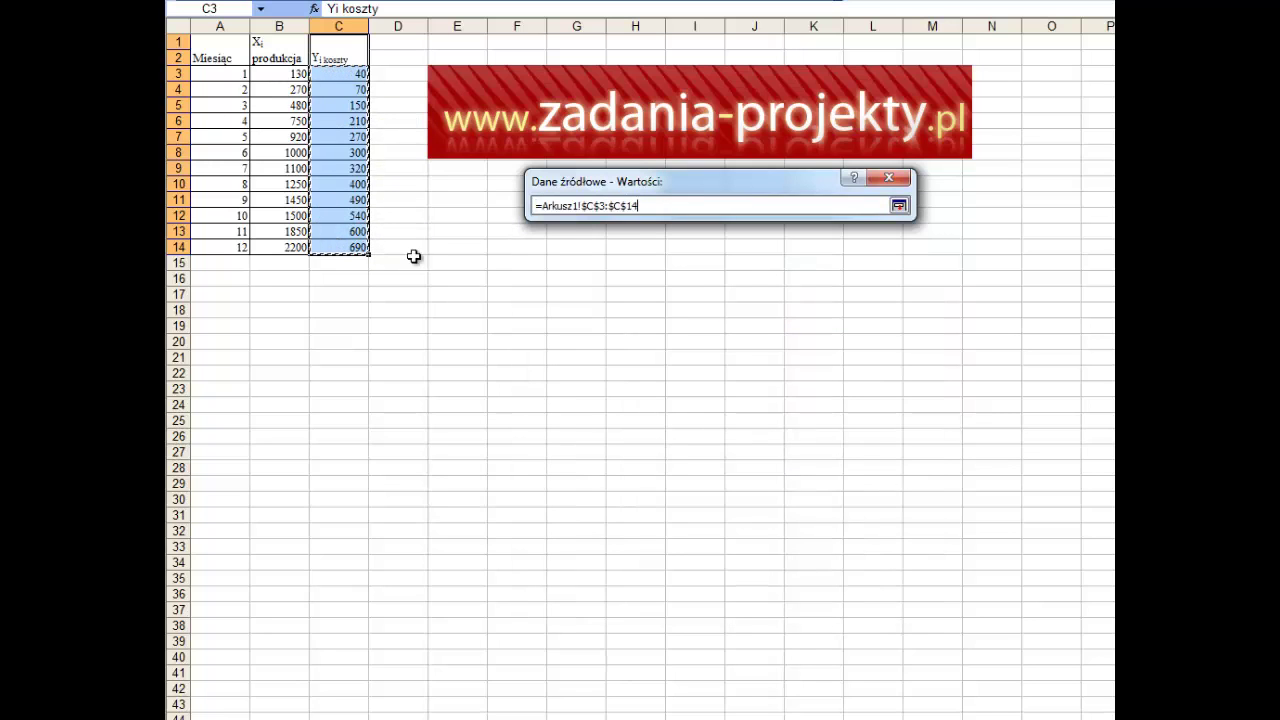
{"action": "left_click", "coordinate": [899, 206]}
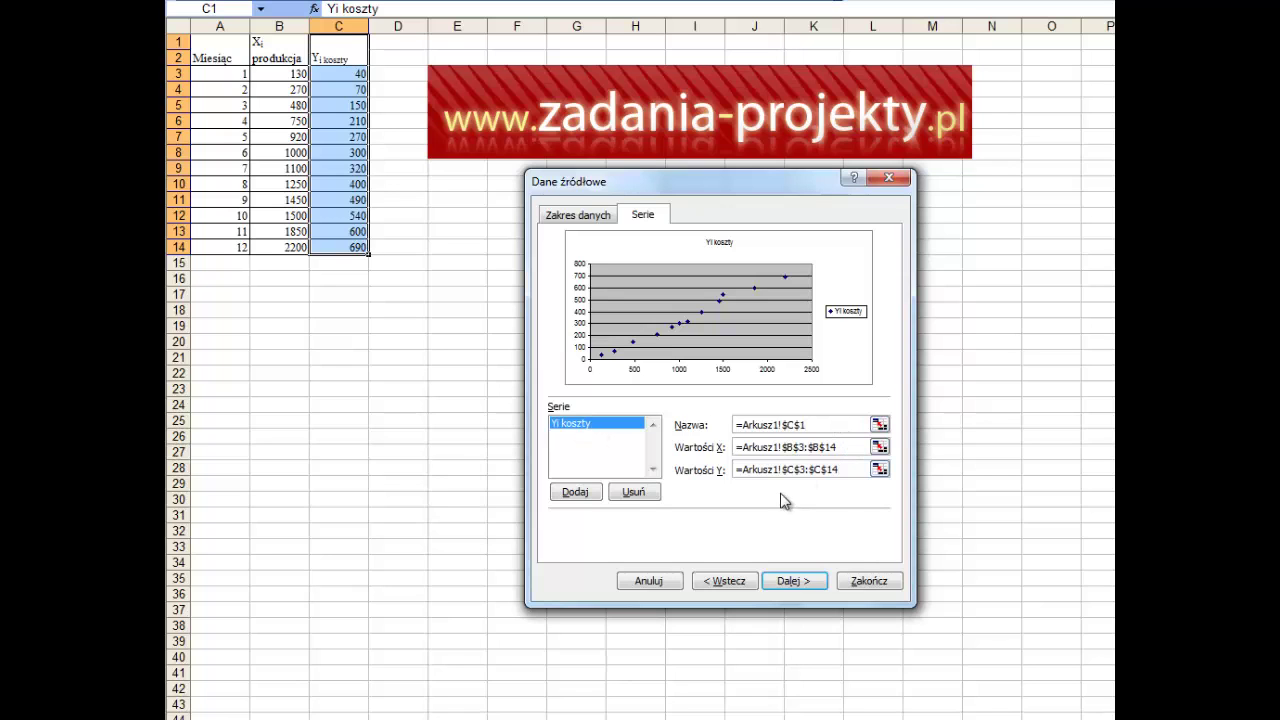
{"action": "left_click", "coordinate": [798, 582]}
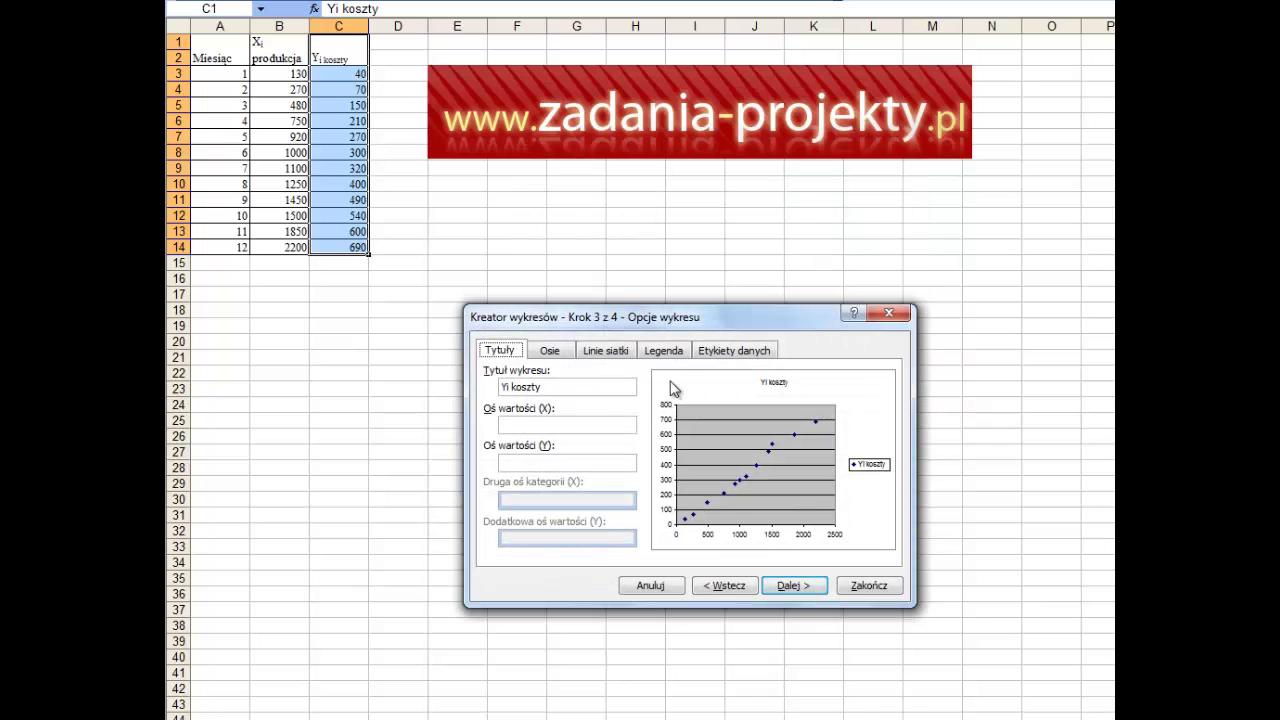
Enter the chart title 'Koszty w zależności od wielkości produkcji'.
{"action": "left_click_drag", "start_coordinate": [704, 314], "coordinate": [695, 206]}
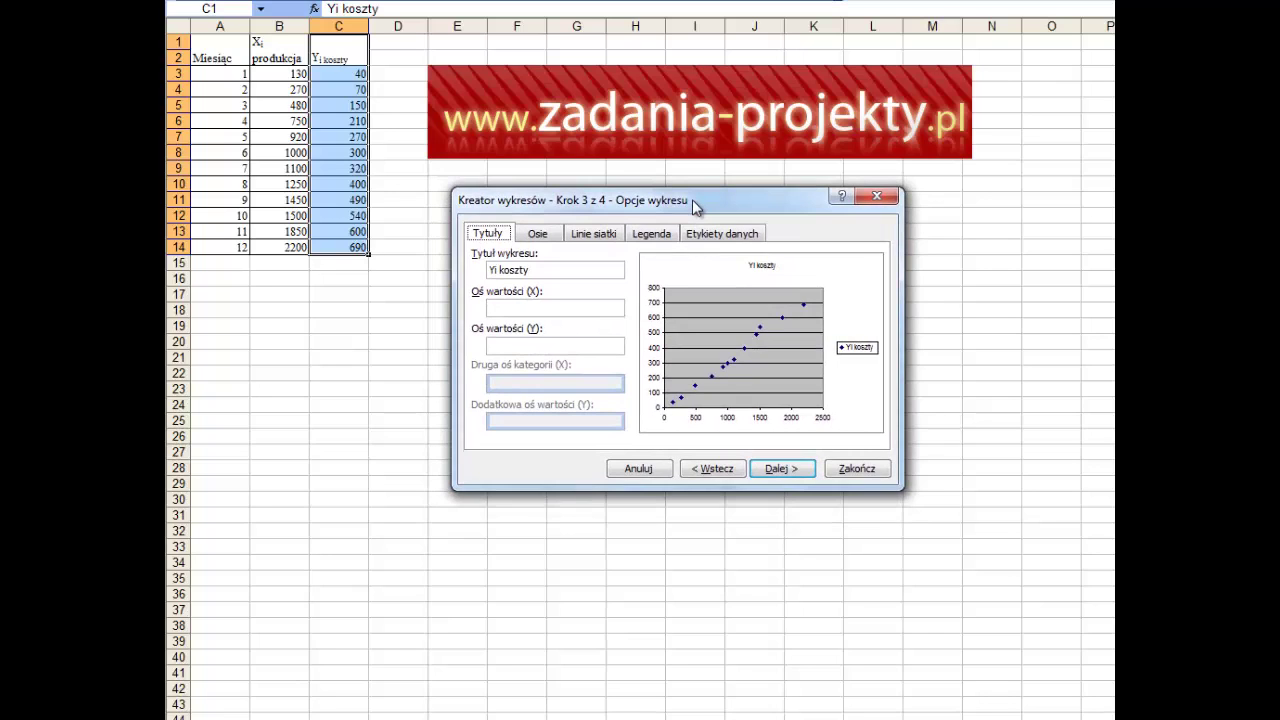
{"action": "left_click_drag", "start_coordinate": [693, 204], "coordinate": [707, 196]}
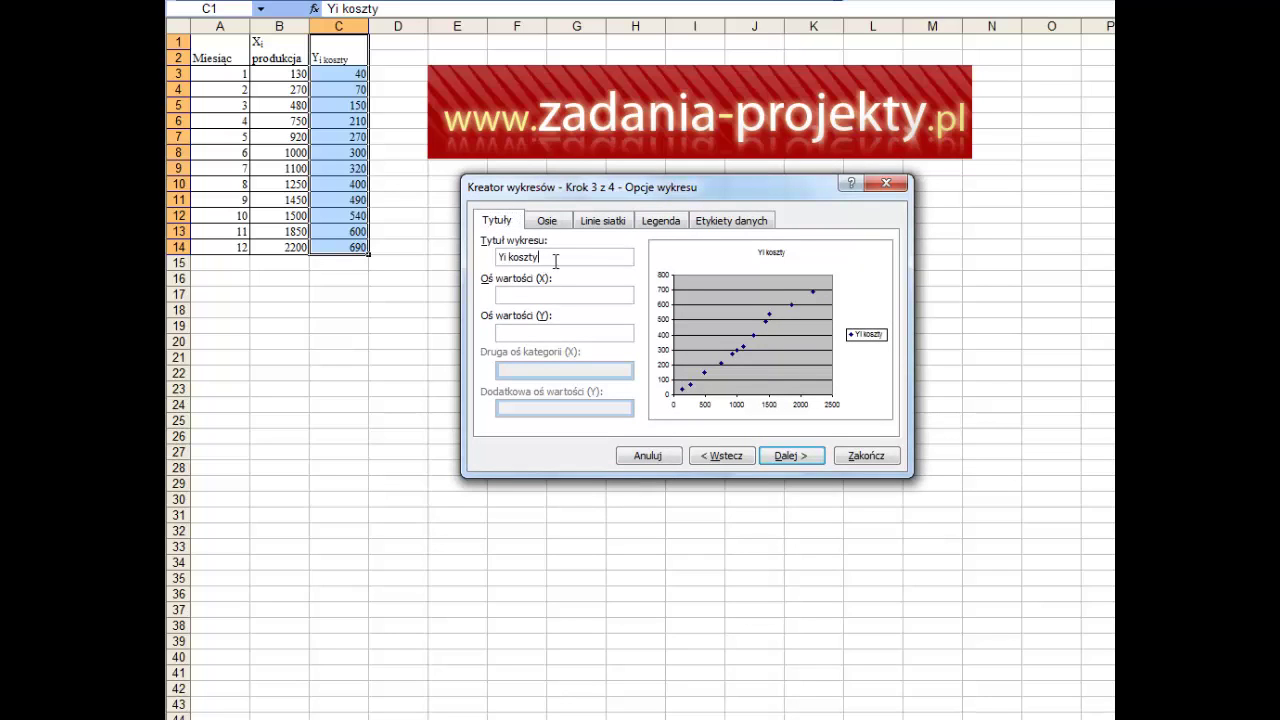
{"action": "type", "text": "Wykr"}
{"action": "type", "text": "es wzaj"}
{"action": "key", "text": "BackSpace"}
{"action": "key", "text": "BackSpace"}
{"action": "key", "text": "BackSpace"}
{"action": "key", "text": "BackSpace"}
{"action": "key", "text": "BackSpace"}
{"action": "key", "text": "BackSpace"}
{"action": "key", "text": "BackSpace"}
{"action": "key", "text": "BackSpace"}
{"action": "type", "text": "Kosz"}
{"action": "type", "text": "ty w z"}
{"action": "type", "text": "le"}
{"action": "type", "text": "żności"}
{"action": "type", "text": "ielkośc"}
{"action": "type", "text": "i produkcji"}
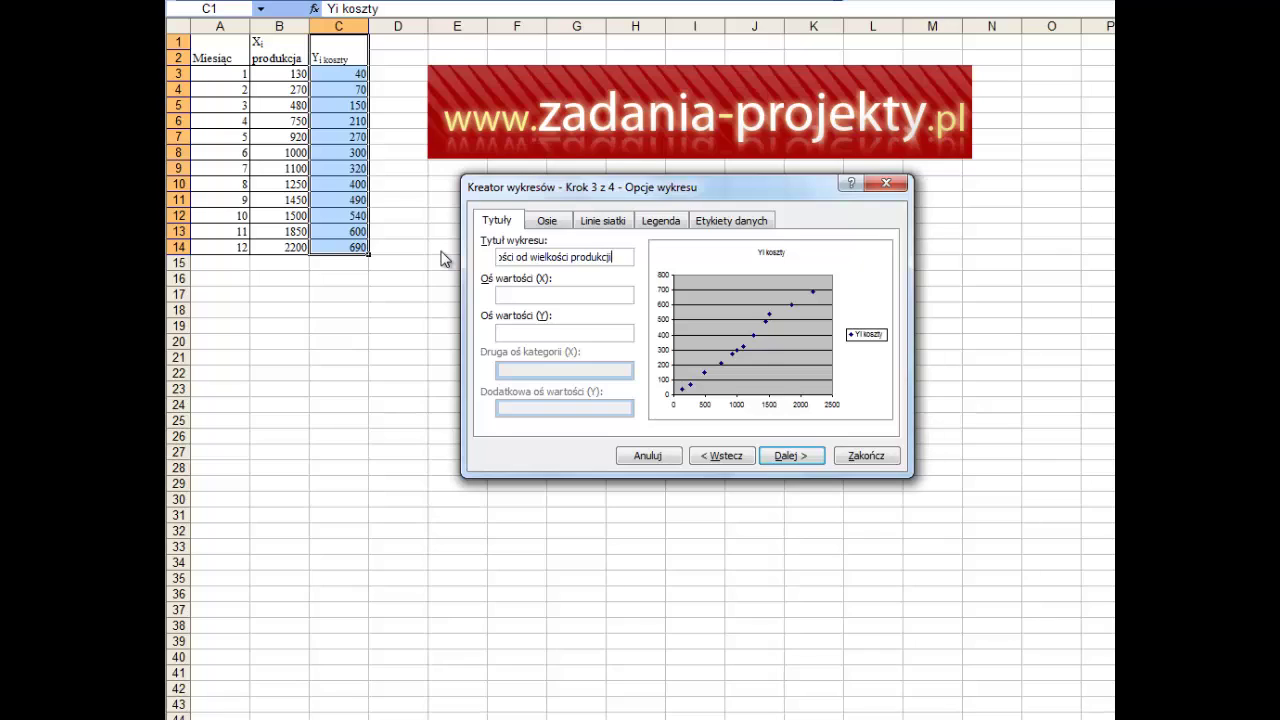
{"action": "key", "text": "Tab"}
{"action": "type", "text": "w"}
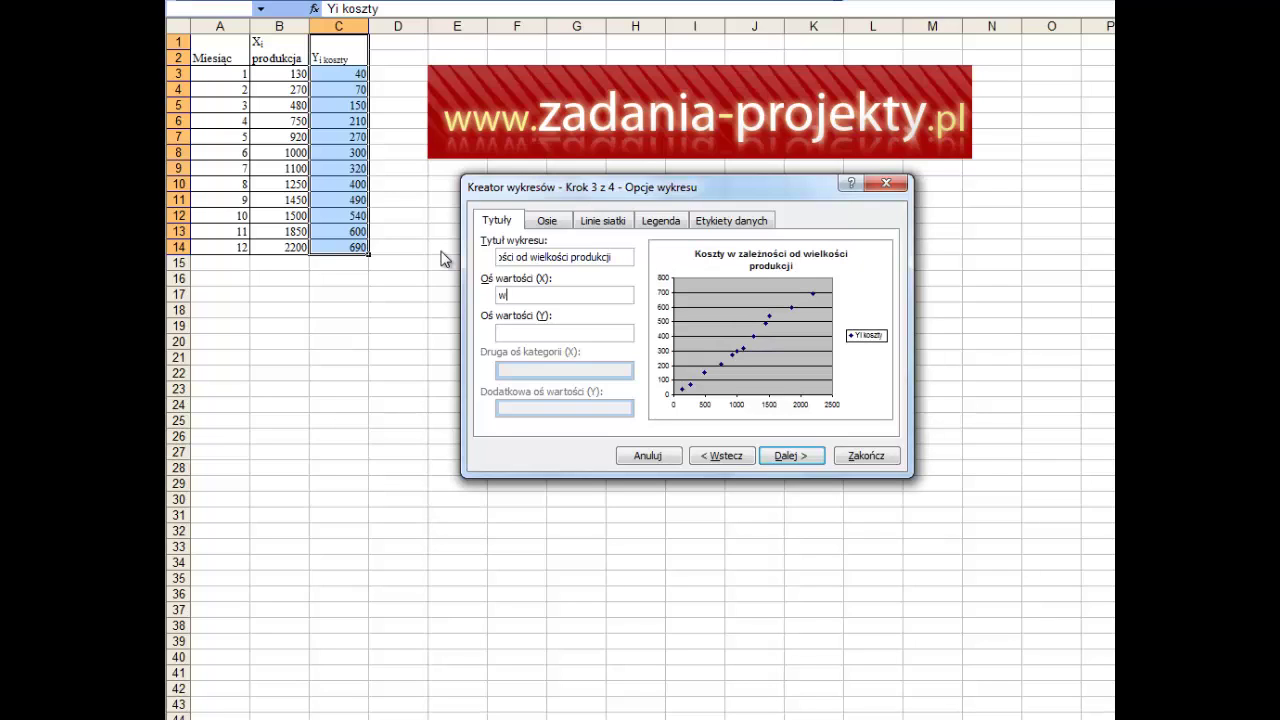
Title the X axis 'wielkość produkcji' and the Y axis 'wartość kosztów'.
{"action": "type", "text": "ielkość produkcji"}
{"action": "key", "text": "Tab"}
{"action": "type", "text": "wart"}
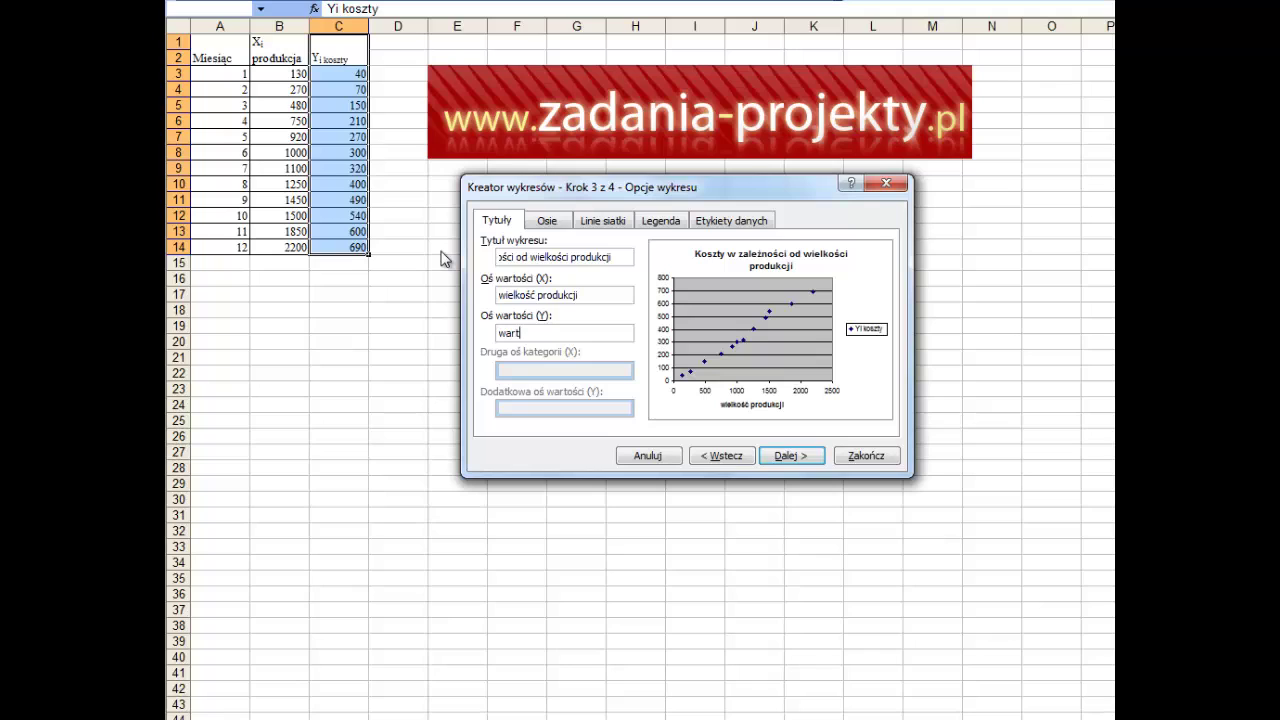
{"action": "type", "text": "ość kosztów"}
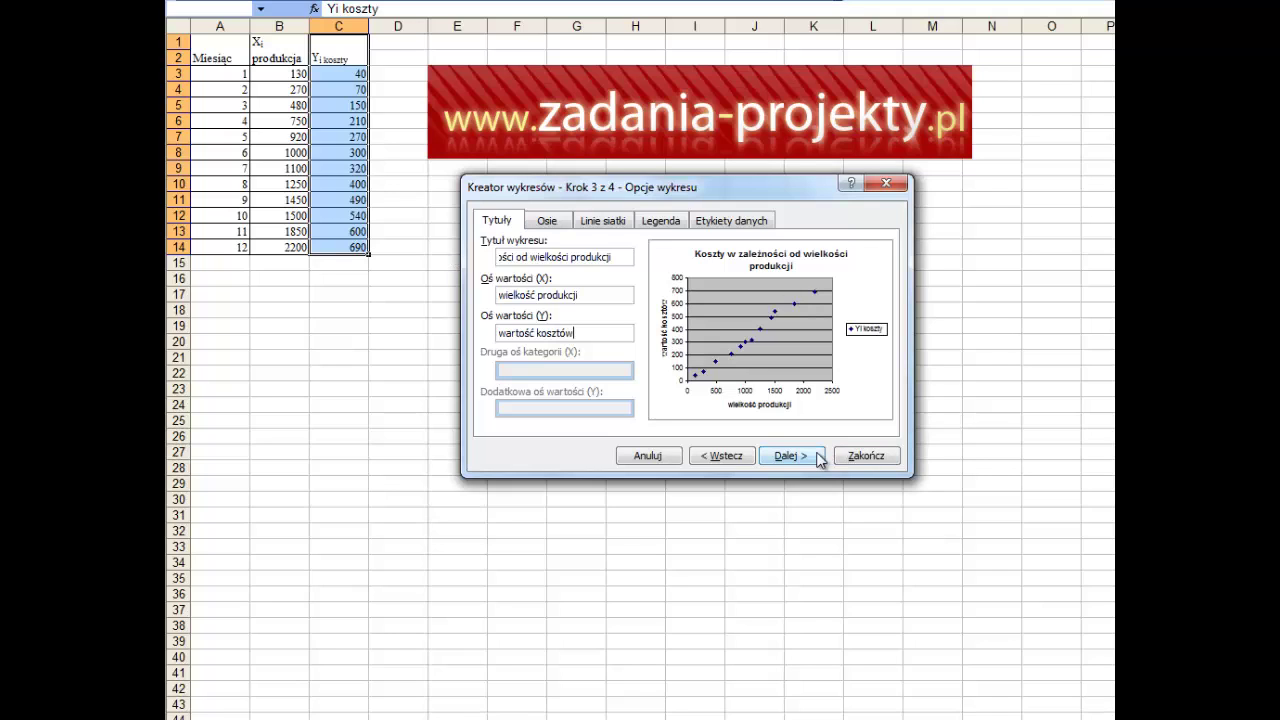
Toggle both value axes off and back on, keeping them displayed.
{"action": "left_click", "coordinate": [559, 224]}
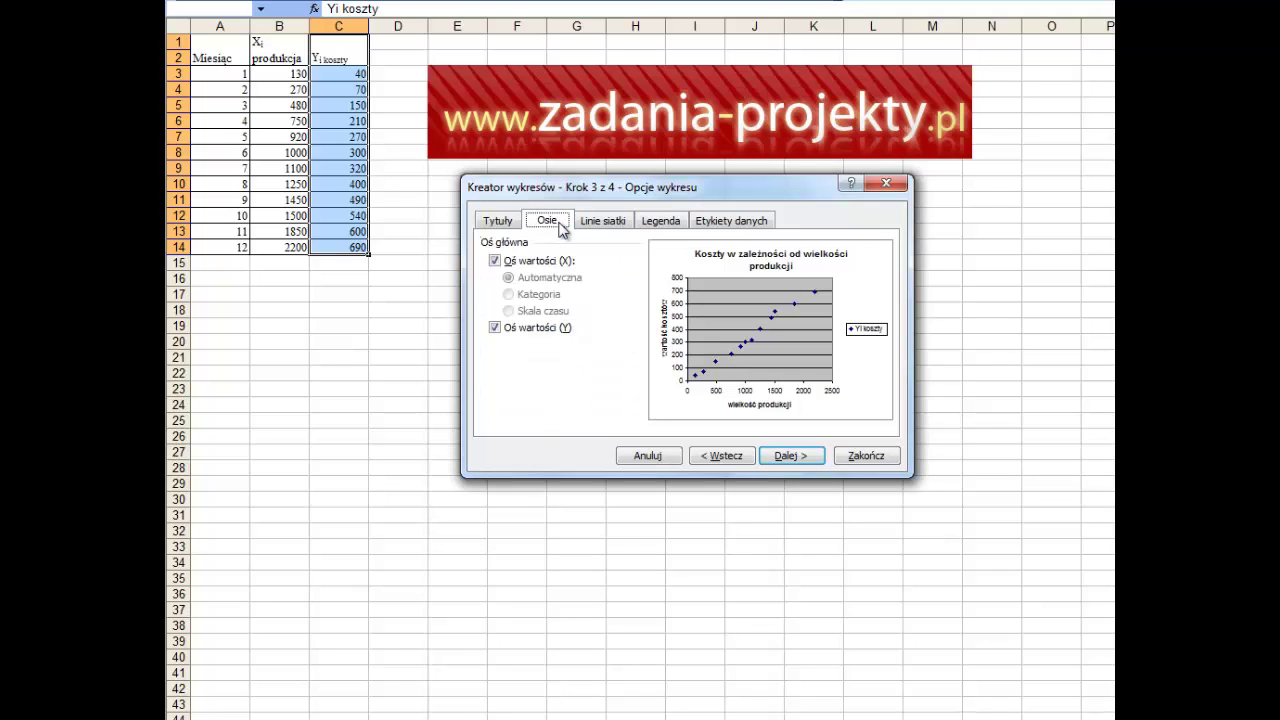
{"action": "left_click", "coordinate": [533, 262]}
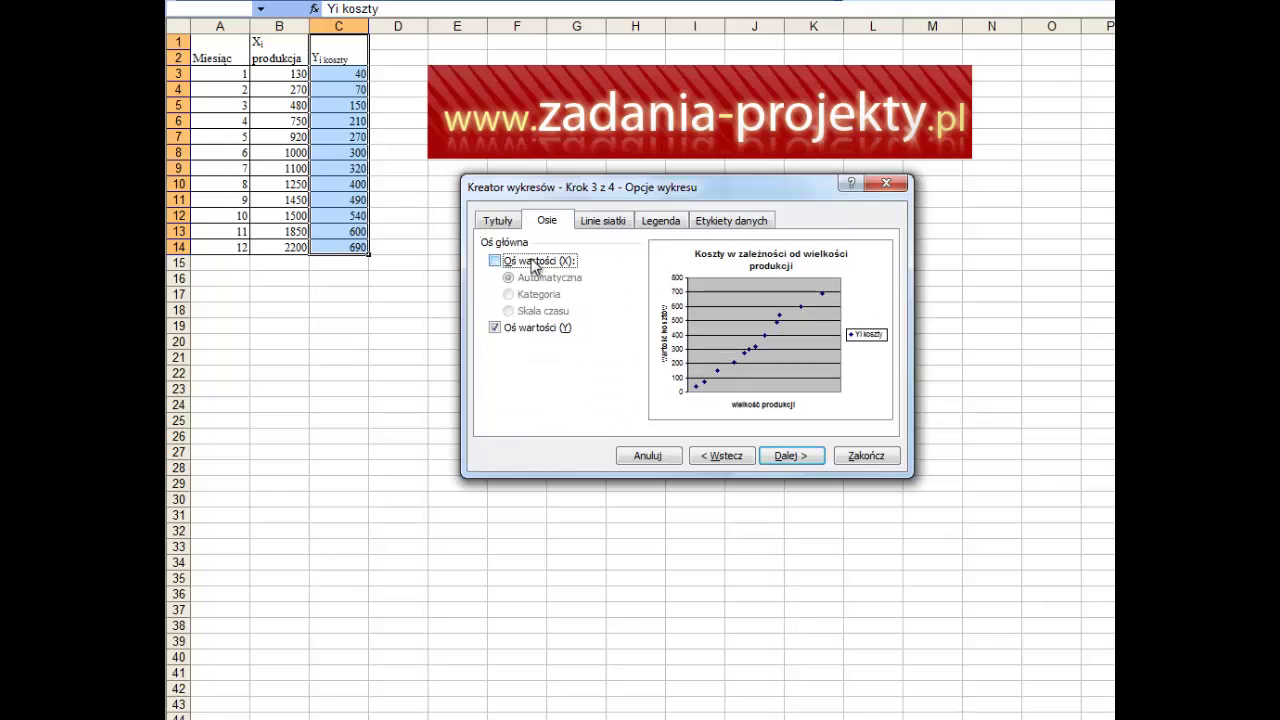
{"action": "left_click", "coordinate": [510, 329]}
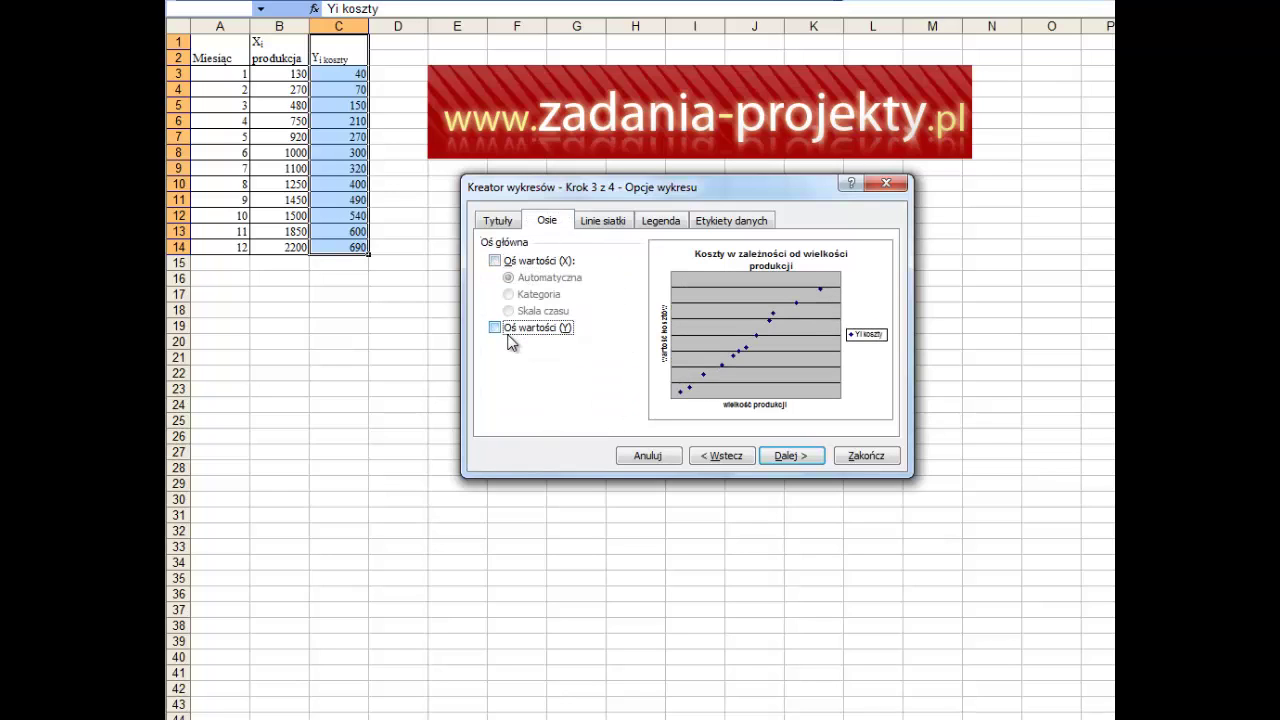
{"action": "left_click", "coordinate": [510, 329]}
{"action": "left_click", "coordinate": [542, 262]}
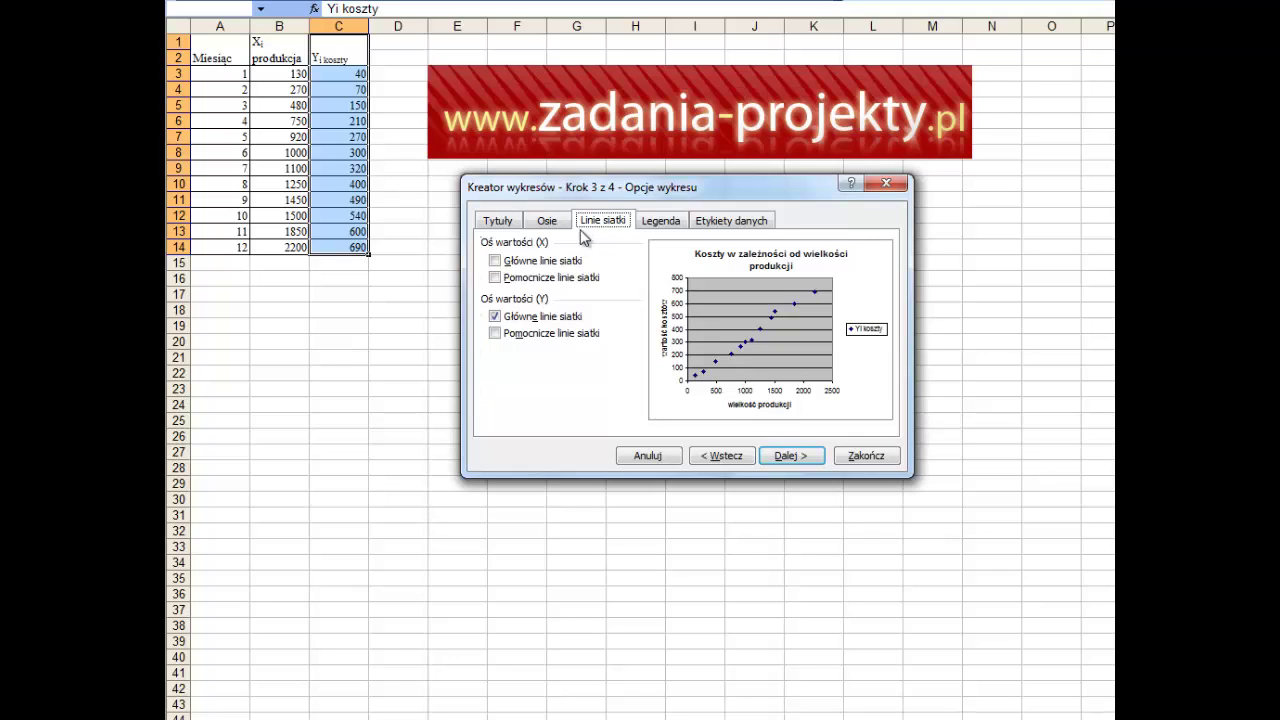
Try vertical gridlines, then keep only the Y-axis major gridlines.
{"action": "left_click", "coordinate": [561, 262]}
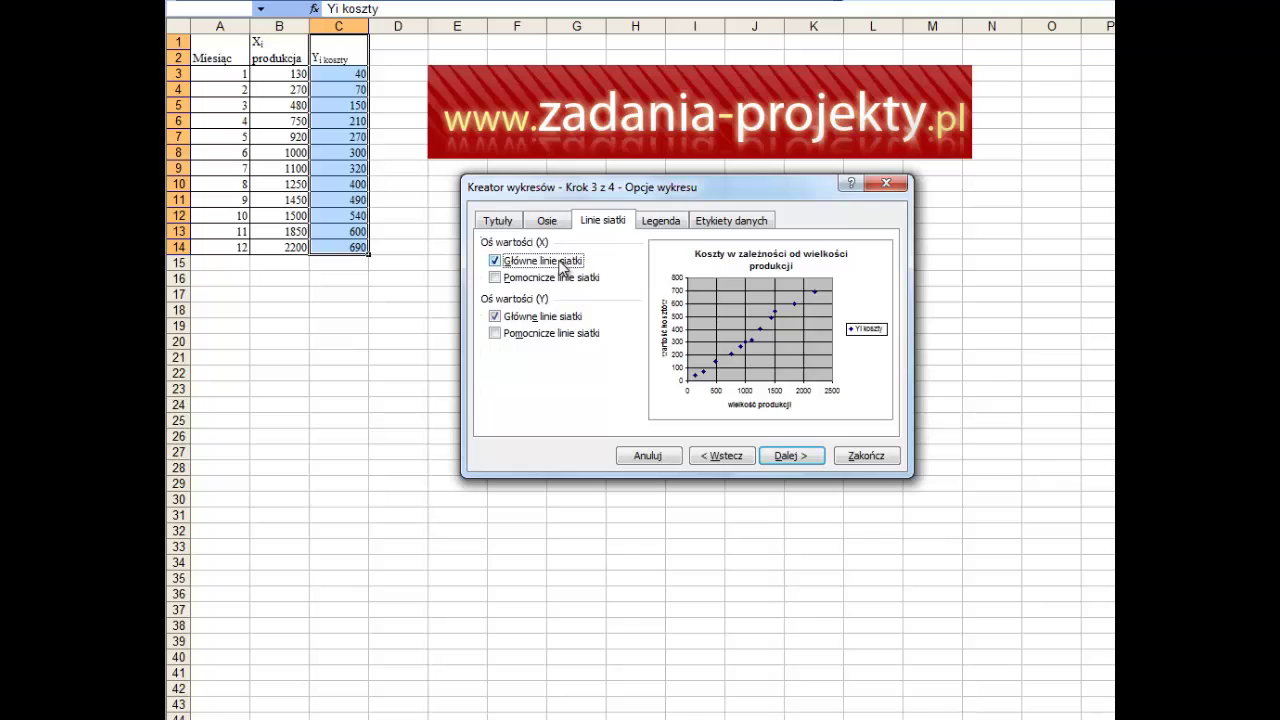
{"action": "left_click", "coordinate": [561, 279]}
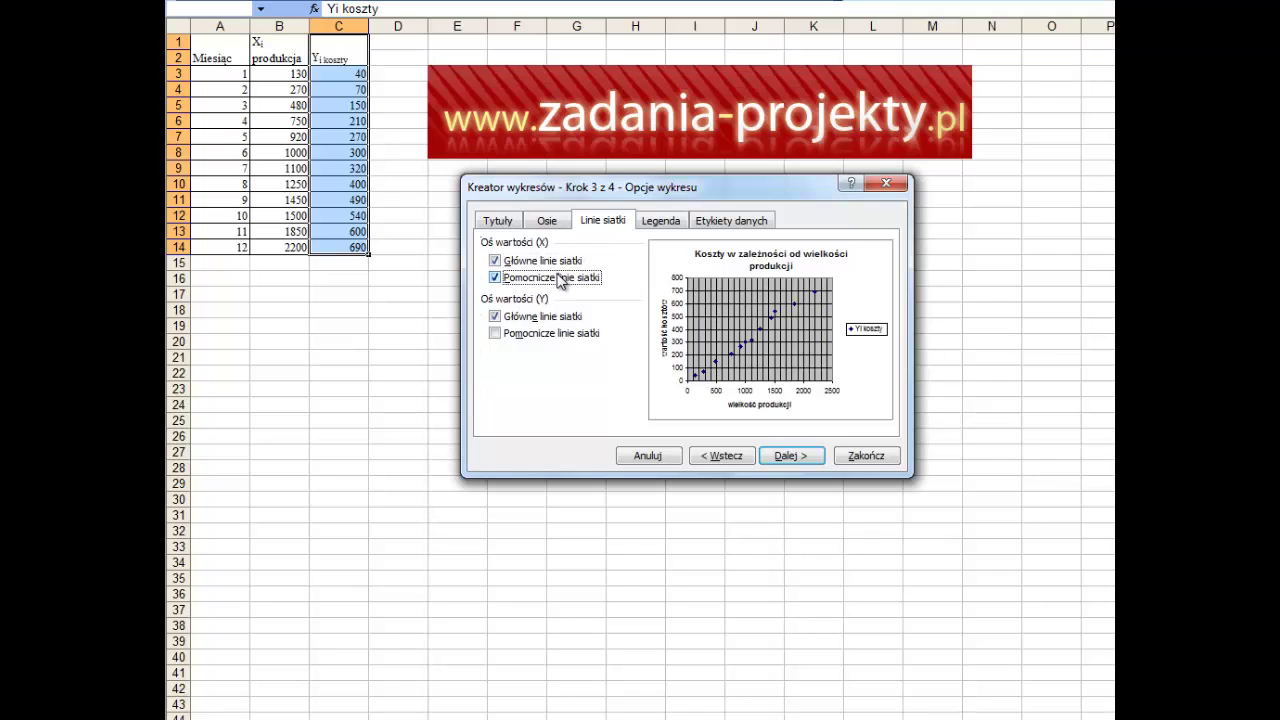
{"action": "left_click", "coordinate": [565, 261]}
{"action": "left_click", "coordinate": [566, 278]}
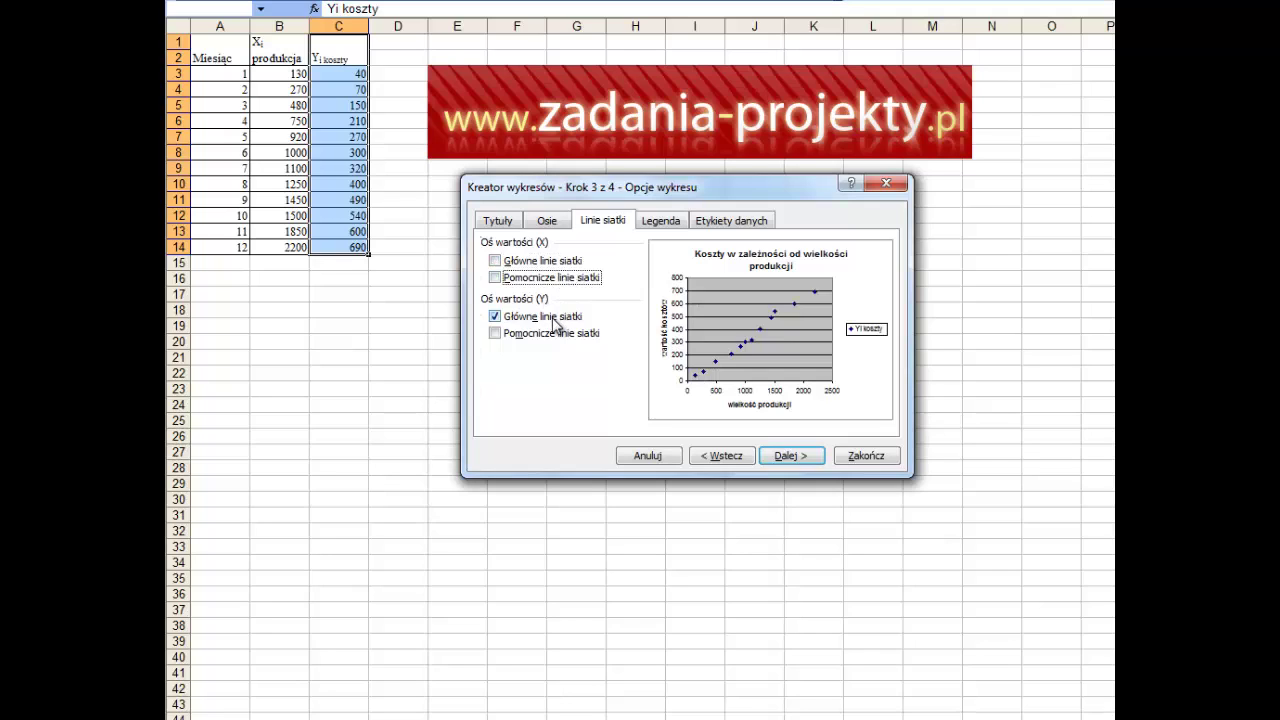
{"action": "left_click", "coordinate": [556, 322]}
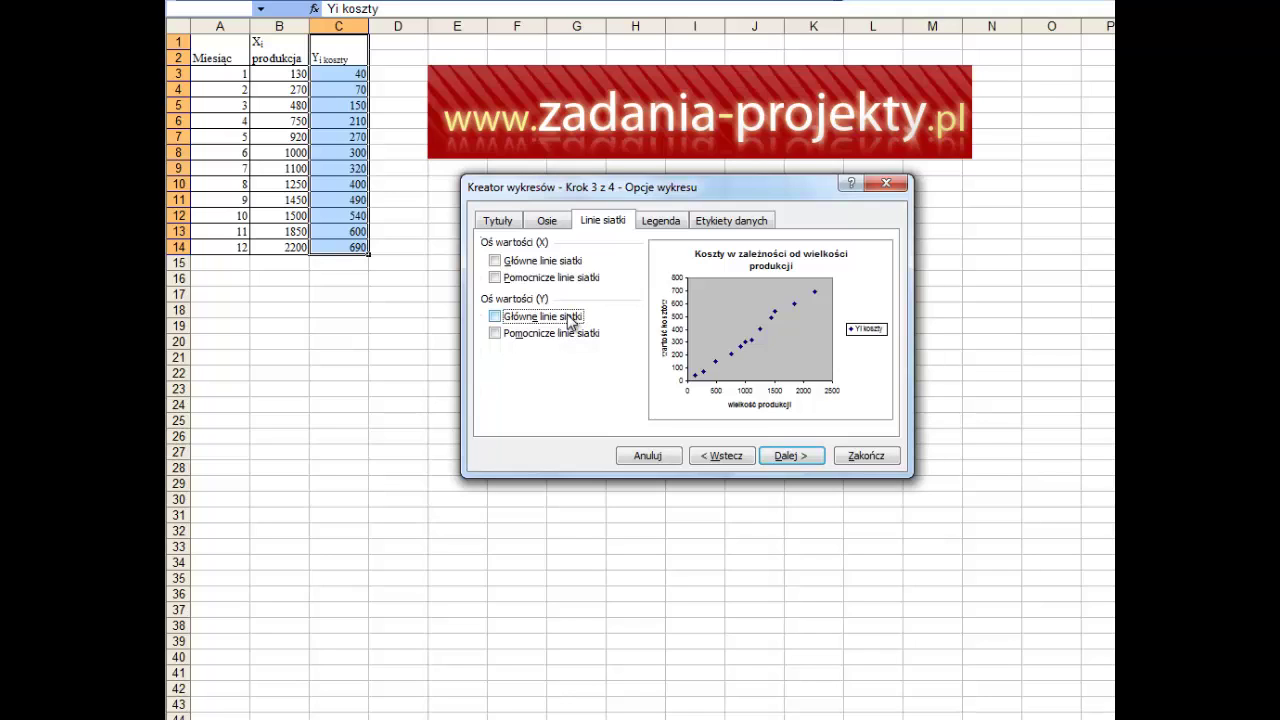
{"action": "left_click", "coordinate": [570, 318]}
Try bottom, corner, top and right legend positions, then hide the legend.
{"action": "left_click", "coordinate": [663, 224]}
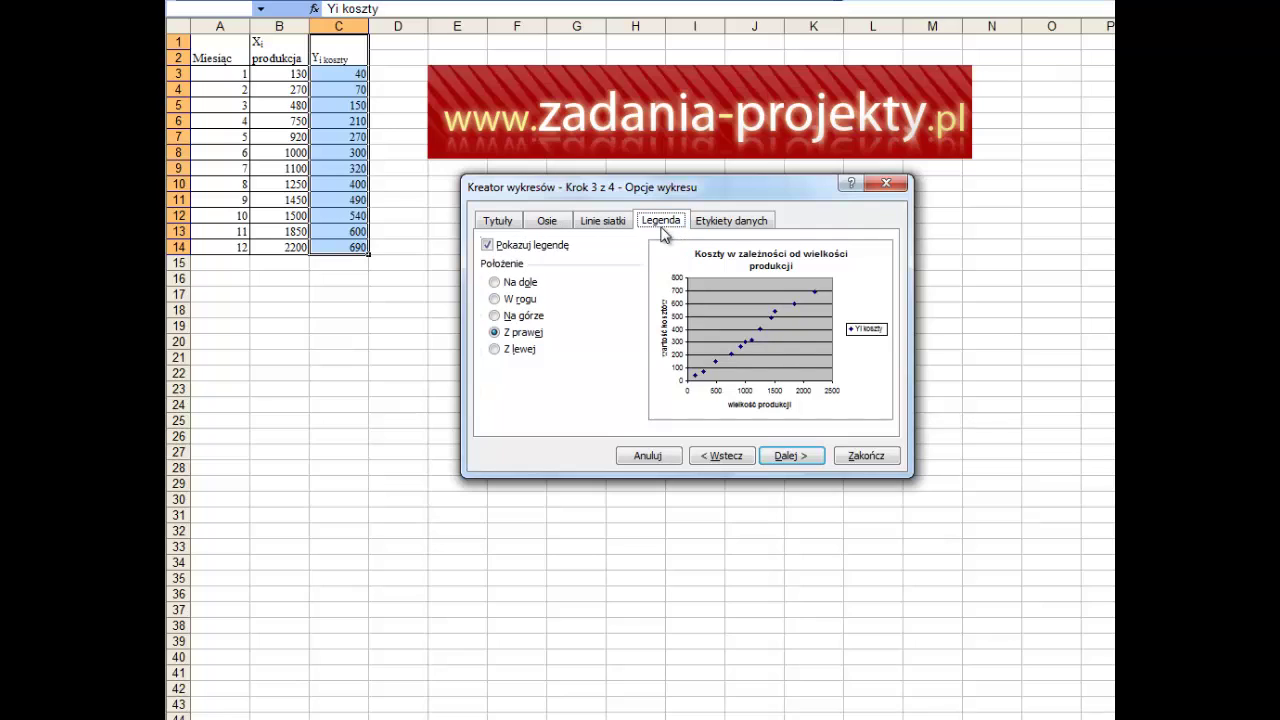
{"action": "left_click", "coordinate": [519, 287]}
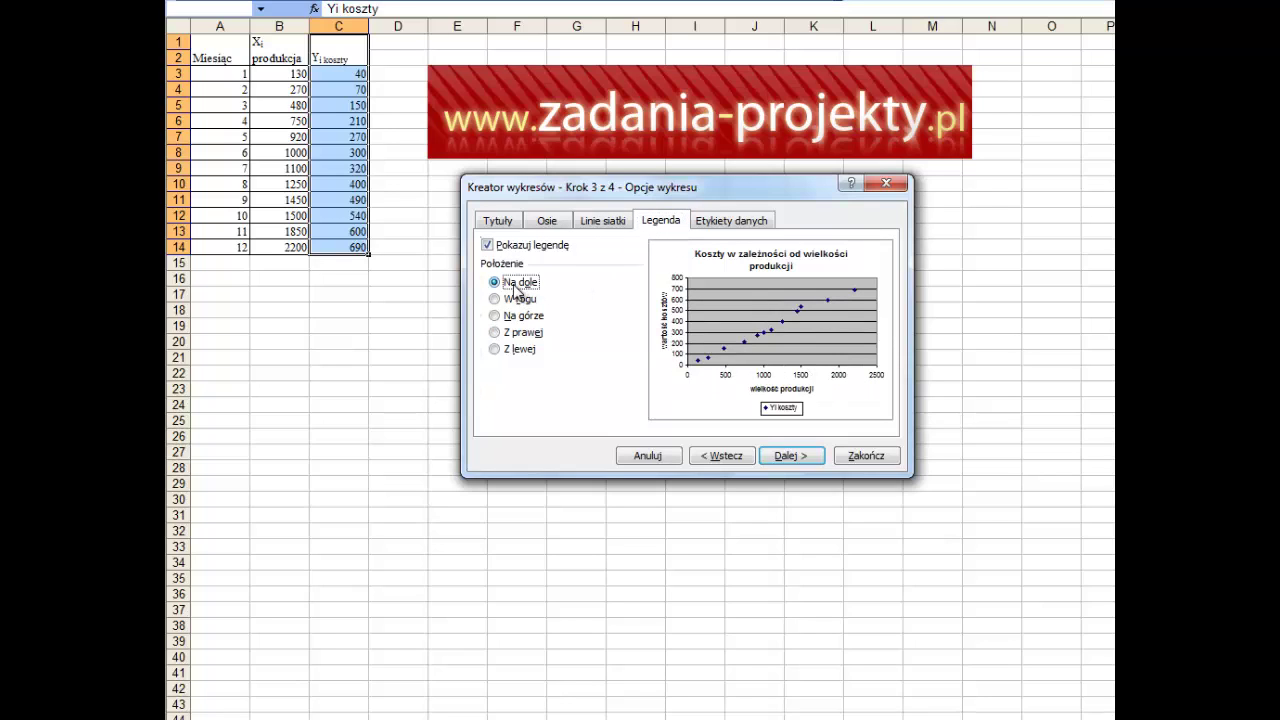
{"action": "left_click", "coordinate": [517, 298]}
{"action": "left_click", "coordinate": [518, 315]}
{"action": "left_click", "coordinate": [518, 333]}
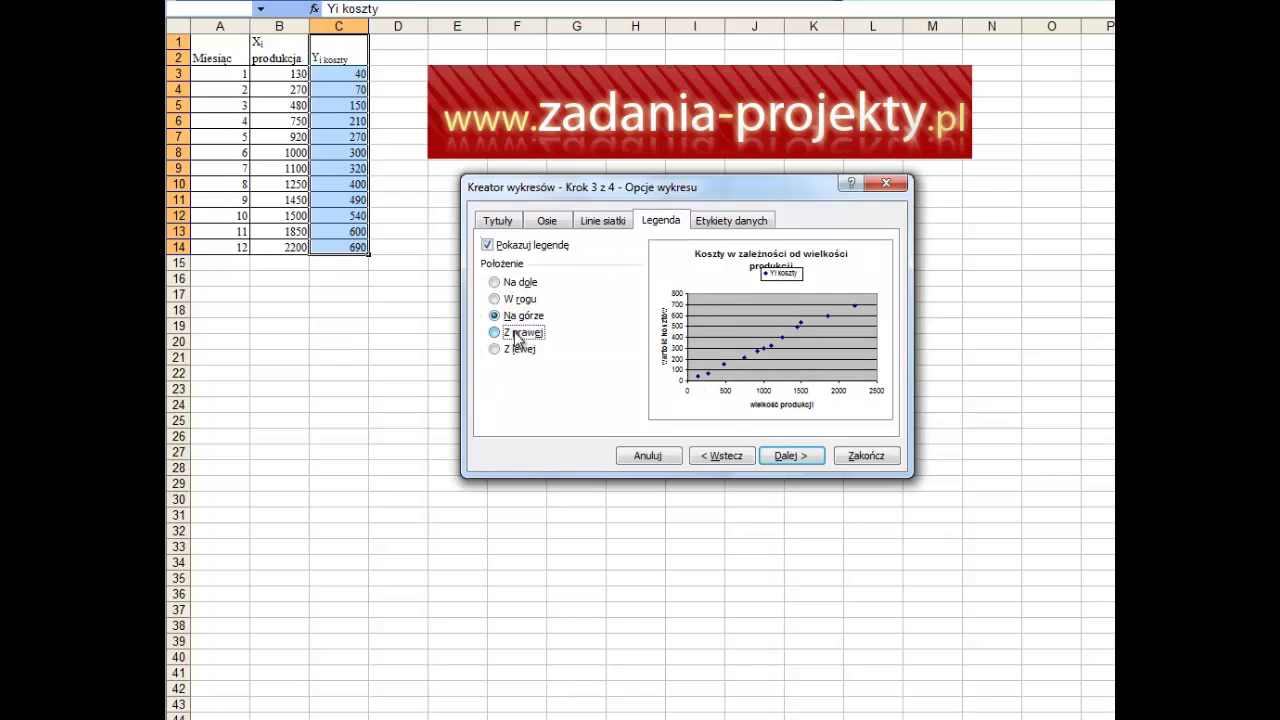
{"action": "left_click", "coordinate": [560, 248]}
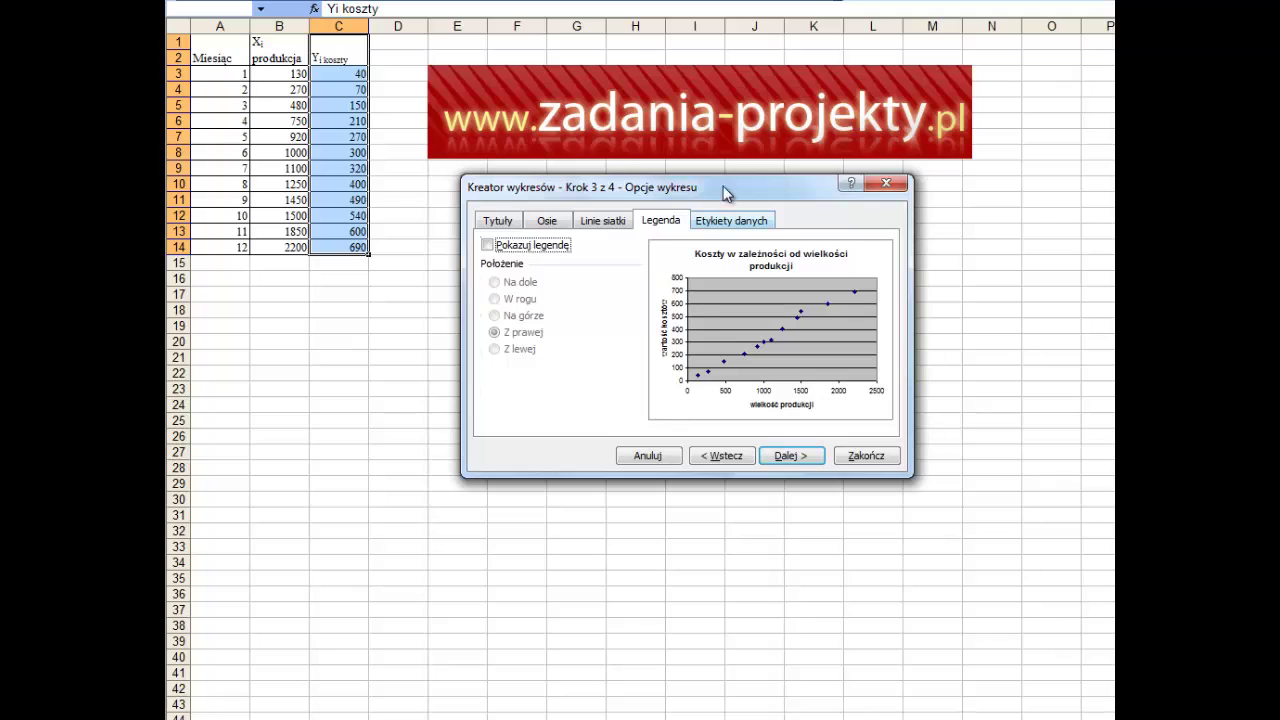
Try series-name, X and Y value data labels, then leave points unlabelled.
{"action": "left_click", "coordinate": [728, 226]}
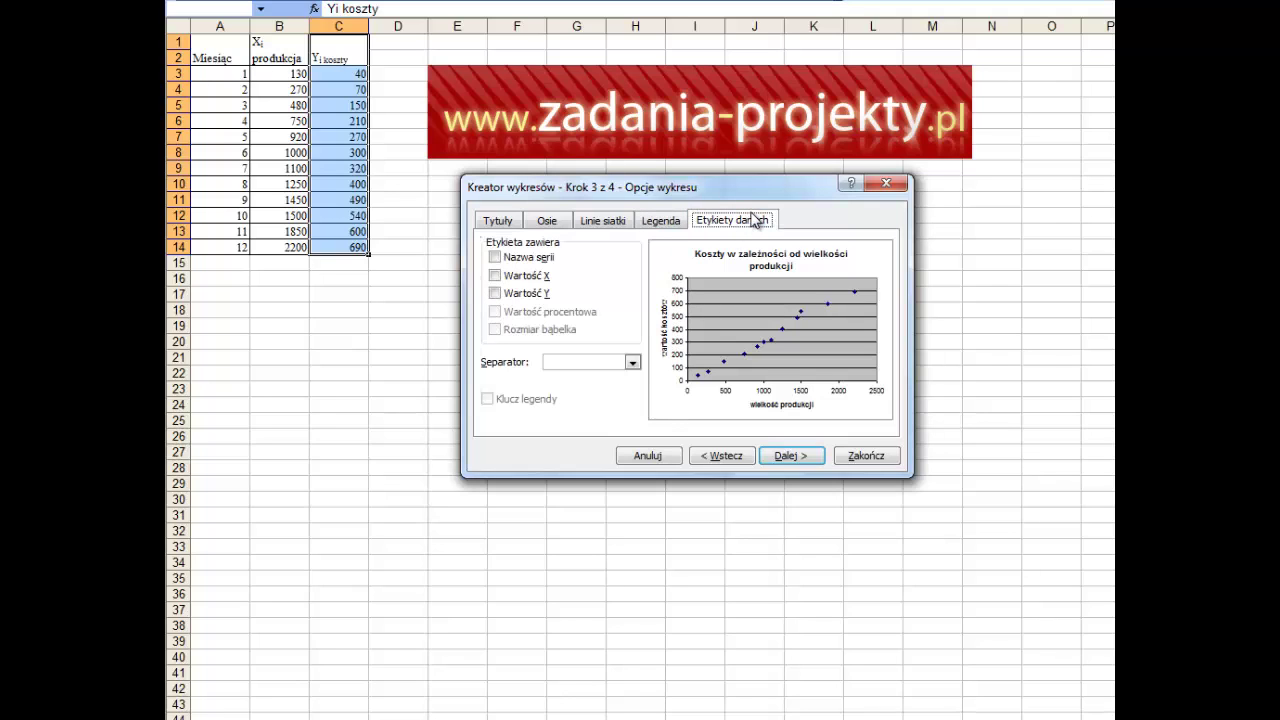
{"action": "left_click", "coordinate": [536, 262]}
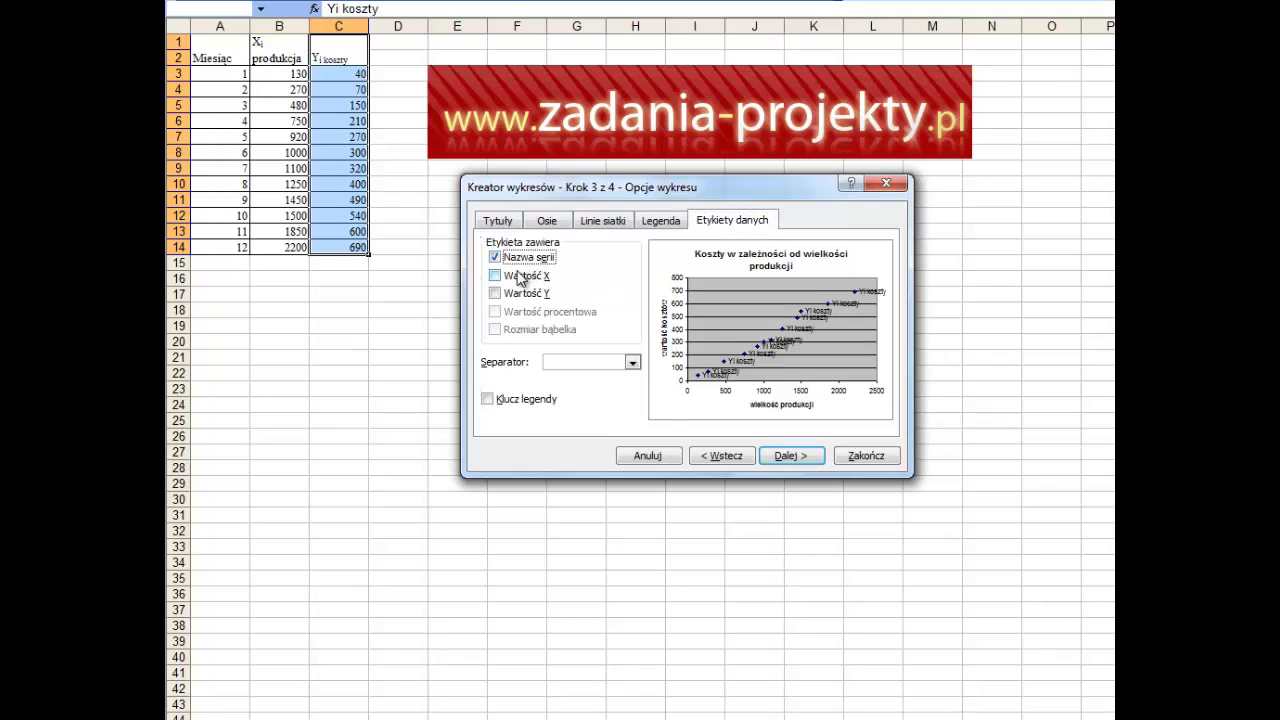
{"action": "left_click", "coordinate": [526, 259]}
{"action": "left_click", "coordinate": [519, 279]}
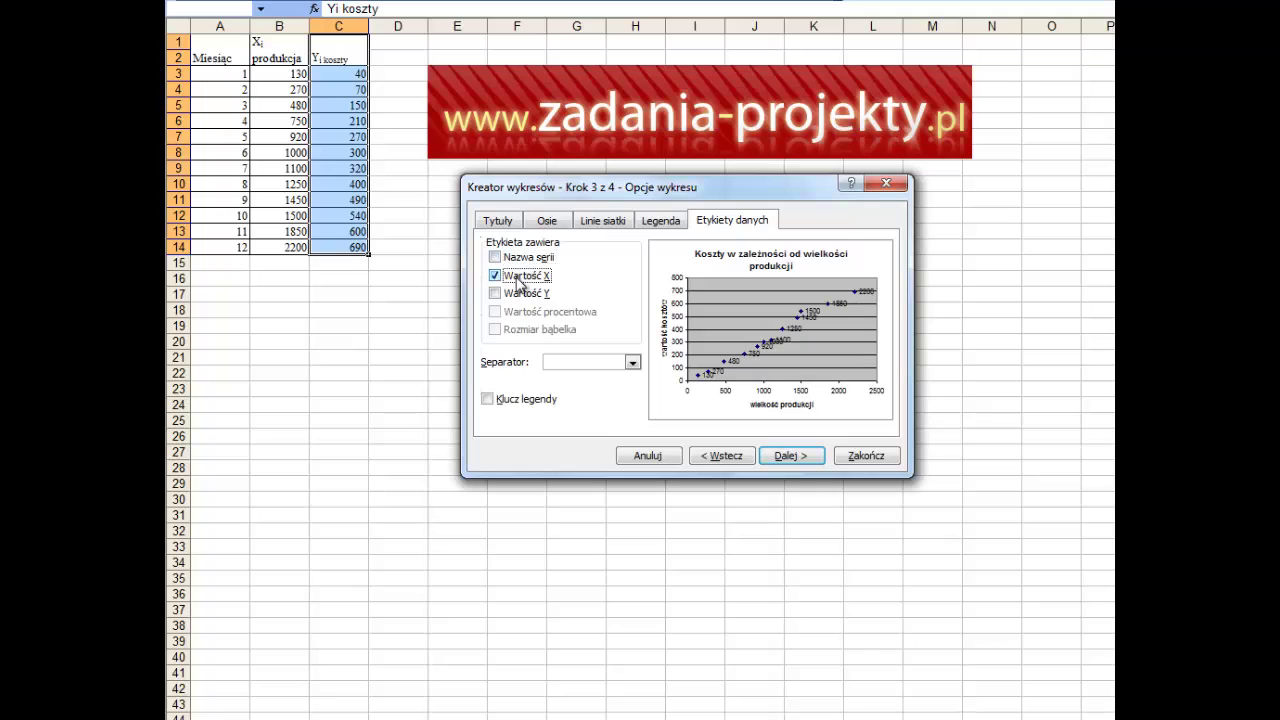
{"action": "left_click", "coordinate": [515, 295]}
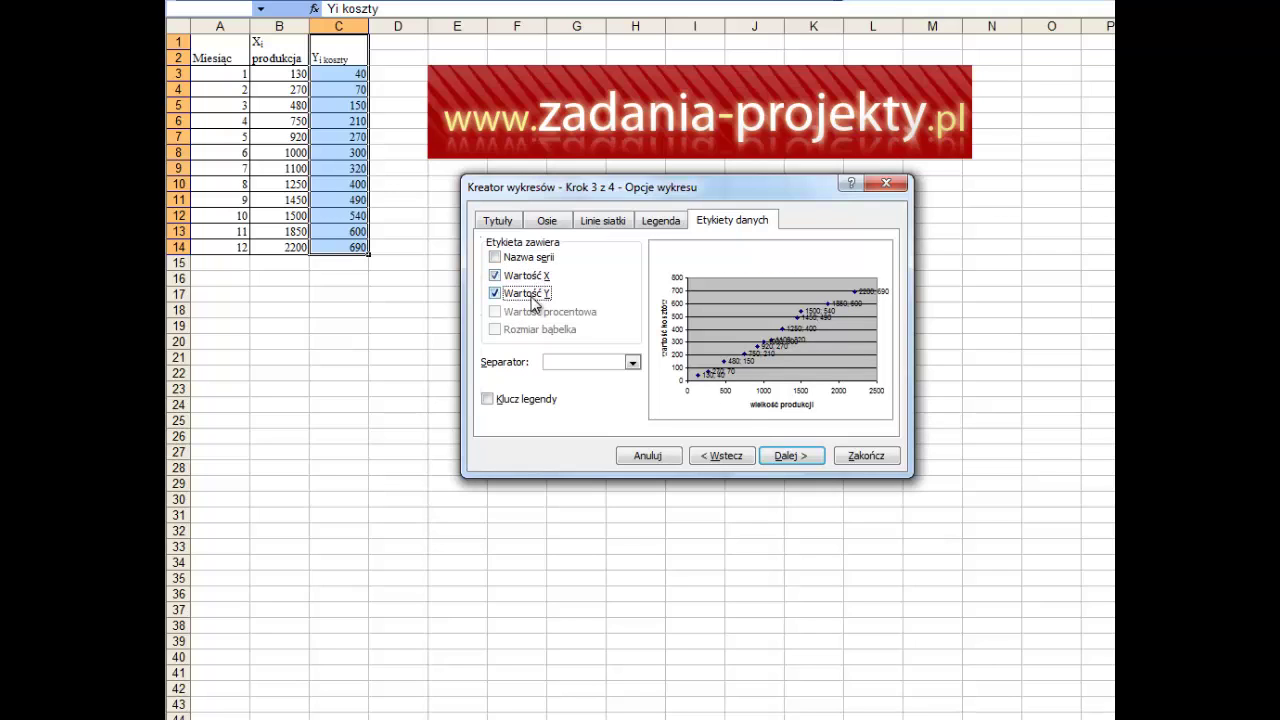
{"action": "left_click", "coordinate": [548, 279]}
{"action": "left_click", "coordinate": [541, 300]}
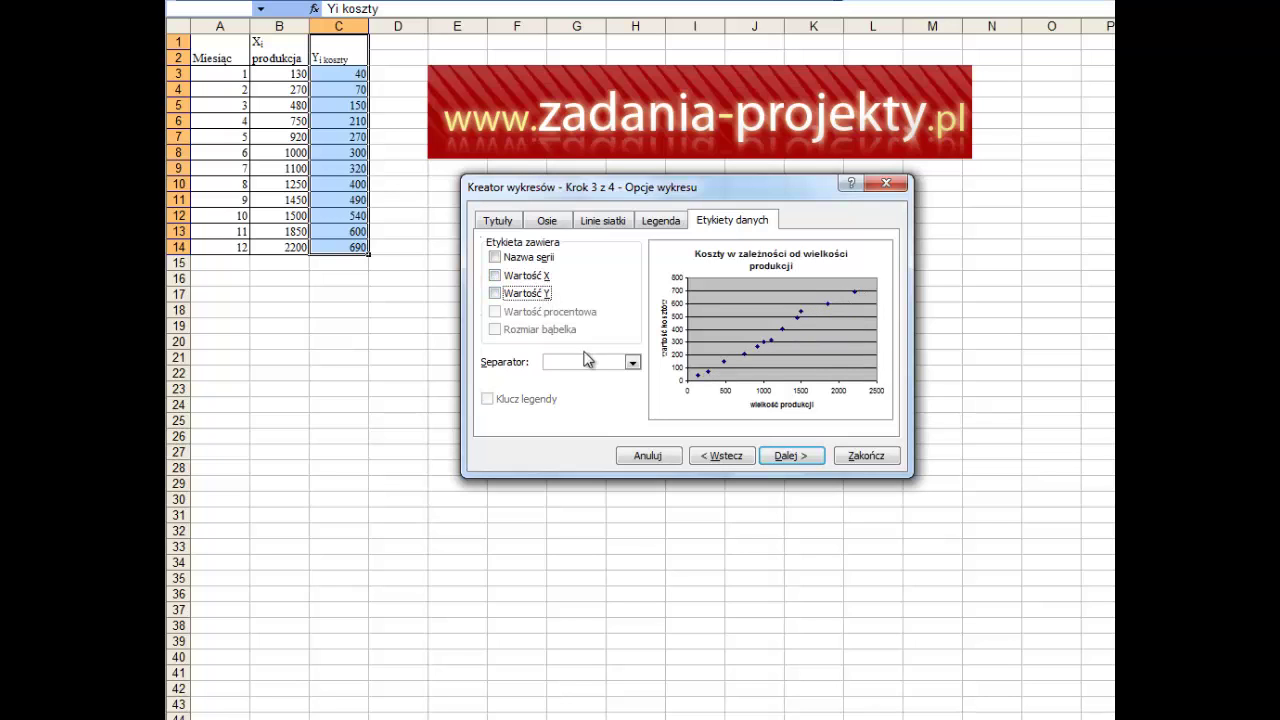
Place the chart as an embedded object on Arkusz1 and finish the wizard.
{"action": "left_click", "coordinate": [806, 460]}
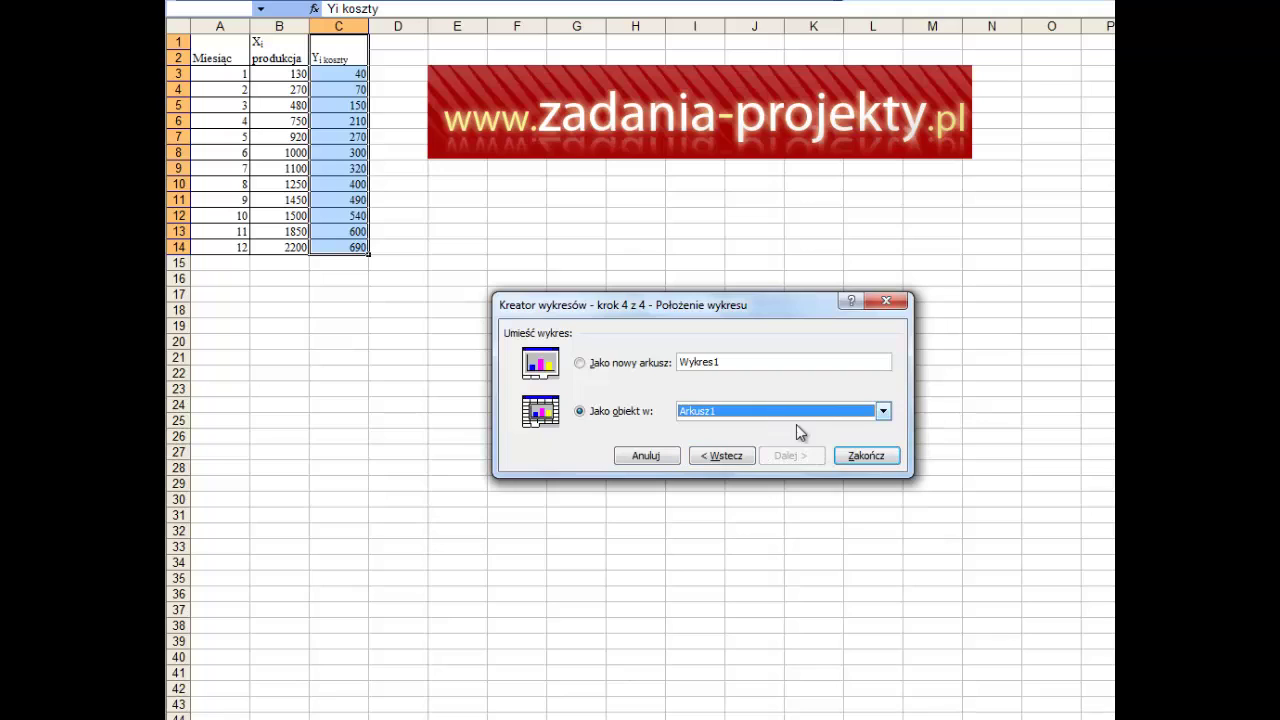
{"action": "left_click", "coordinate": [883, 412]}
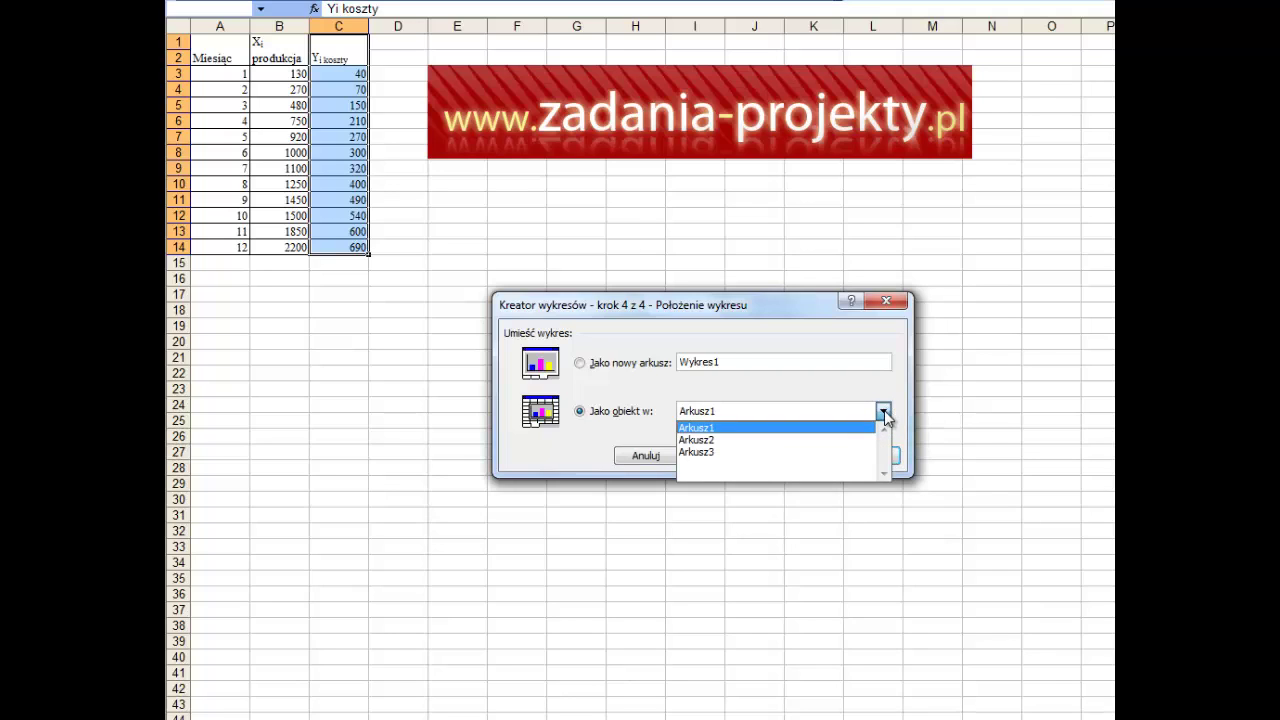
{"action": "left_click", "coordinate": [884, 410]}
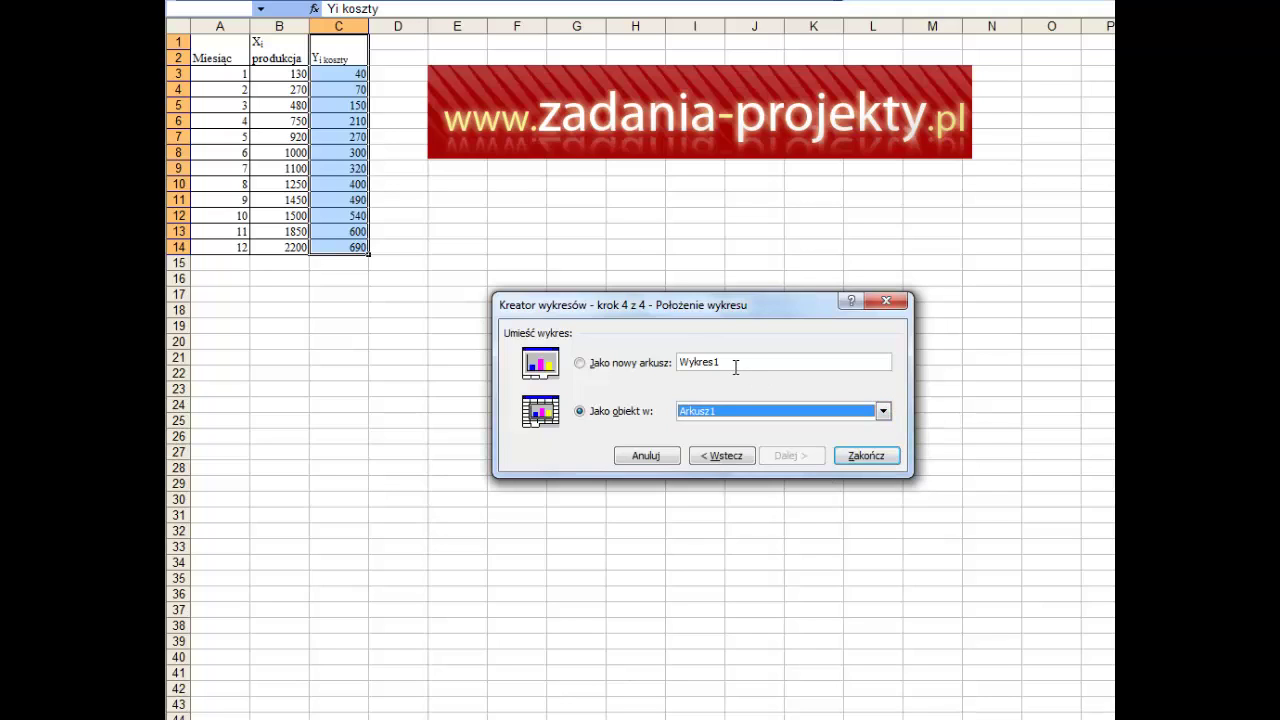
{"action": "left_click", "coordinate": [640, 368]}
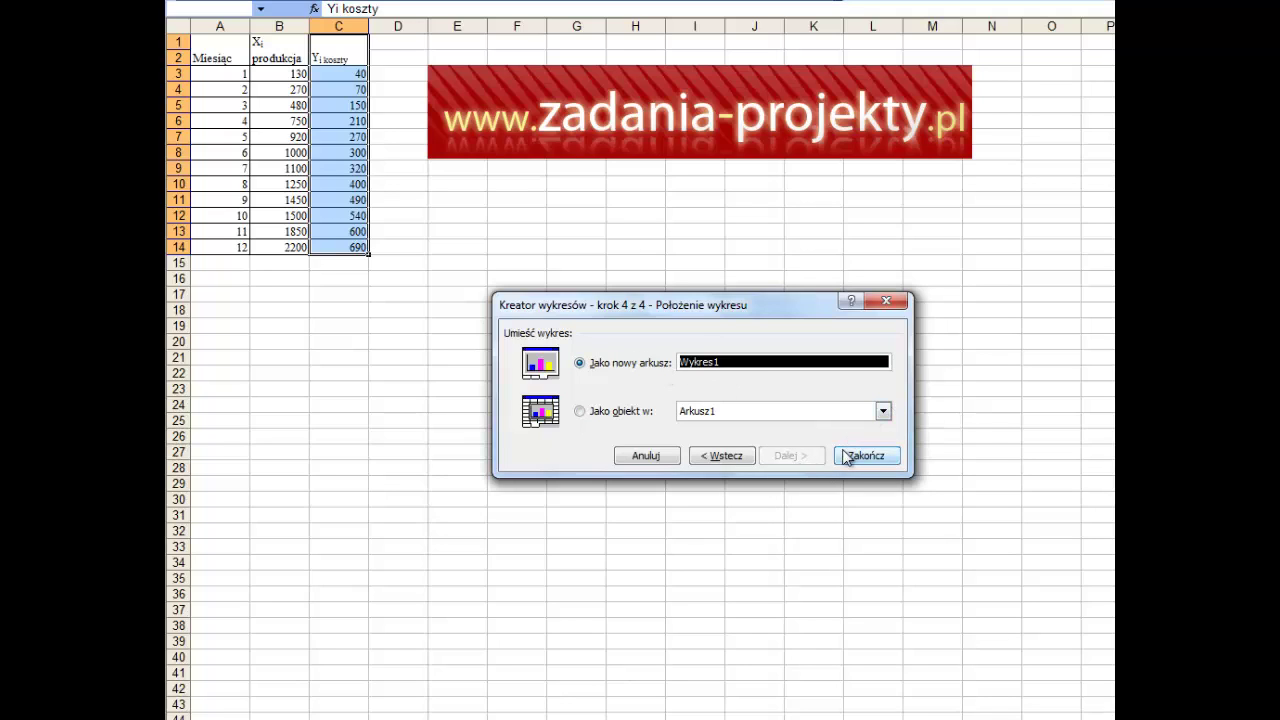
{"action": "left_click", "coordinate": [637, 412]}
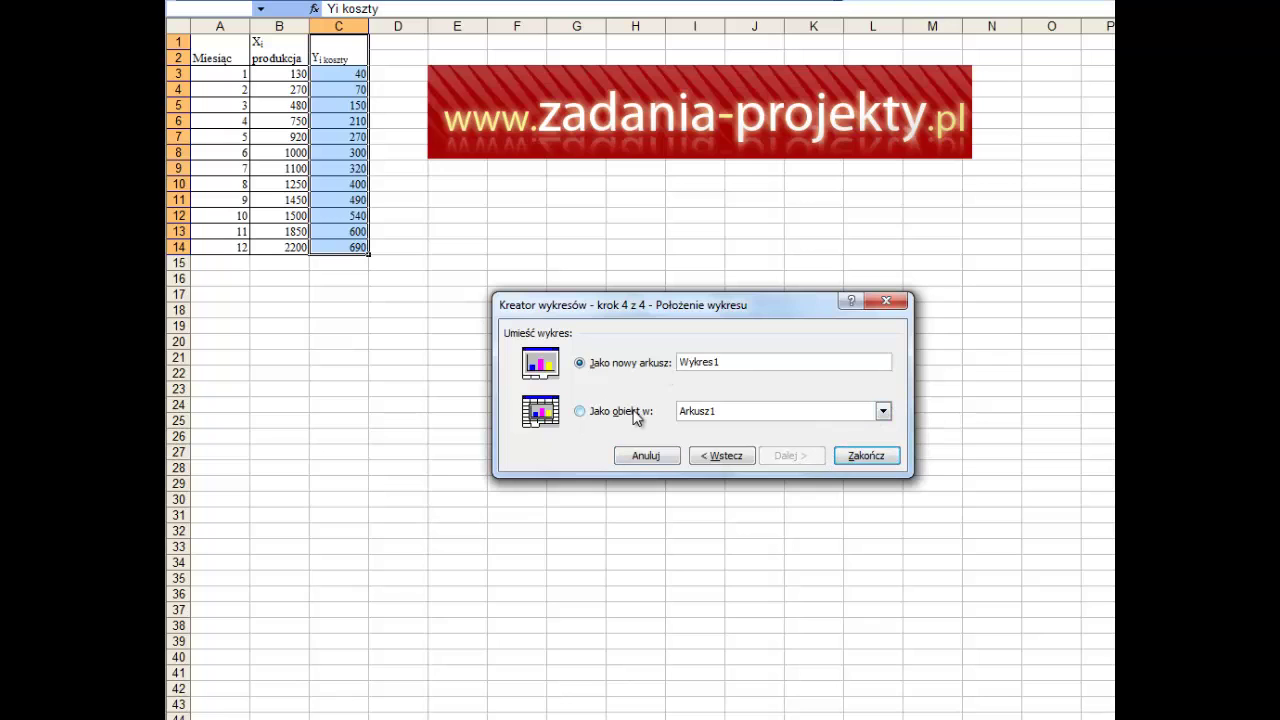
{"action": "left_click", "coordinate": [866, 456]}
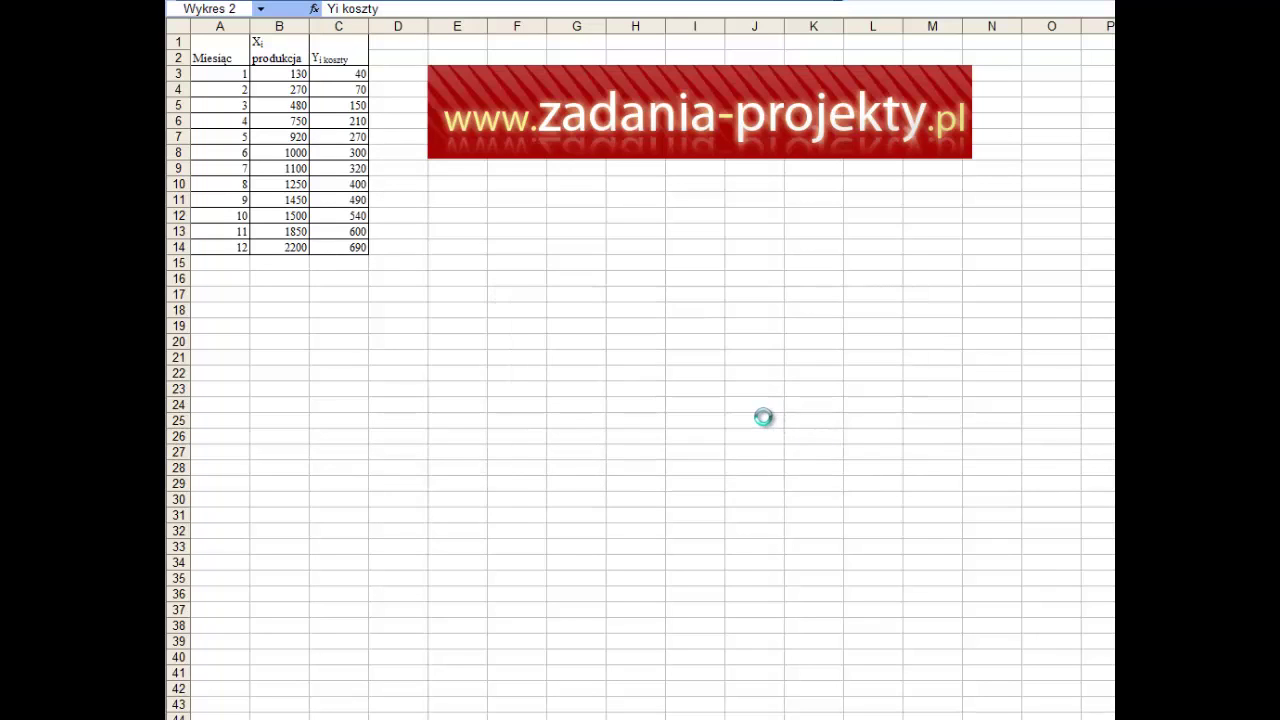
Fill the plot area with a one-colour horizontal gradient.
{"action": "left_click_drag", "start_coordinate": [519, 264], "coordinate": [483, 218]}
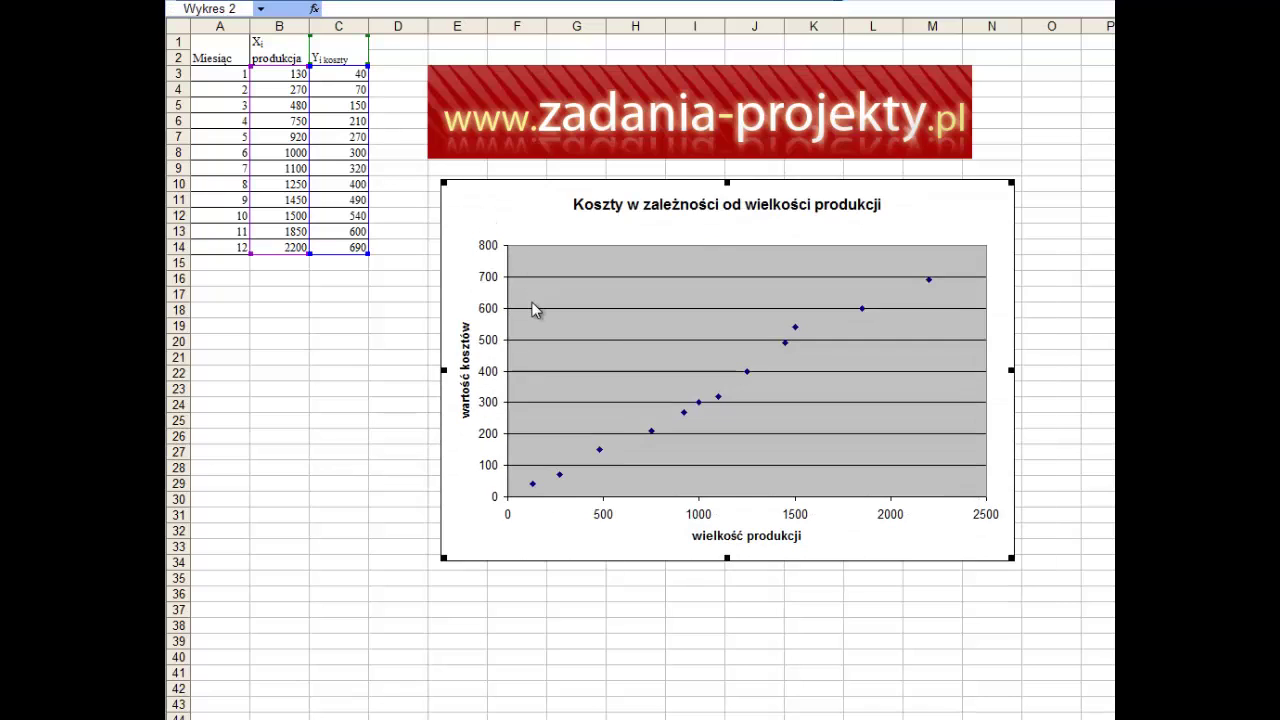
{"action": "double_click", "coordinate": [533, 310]}
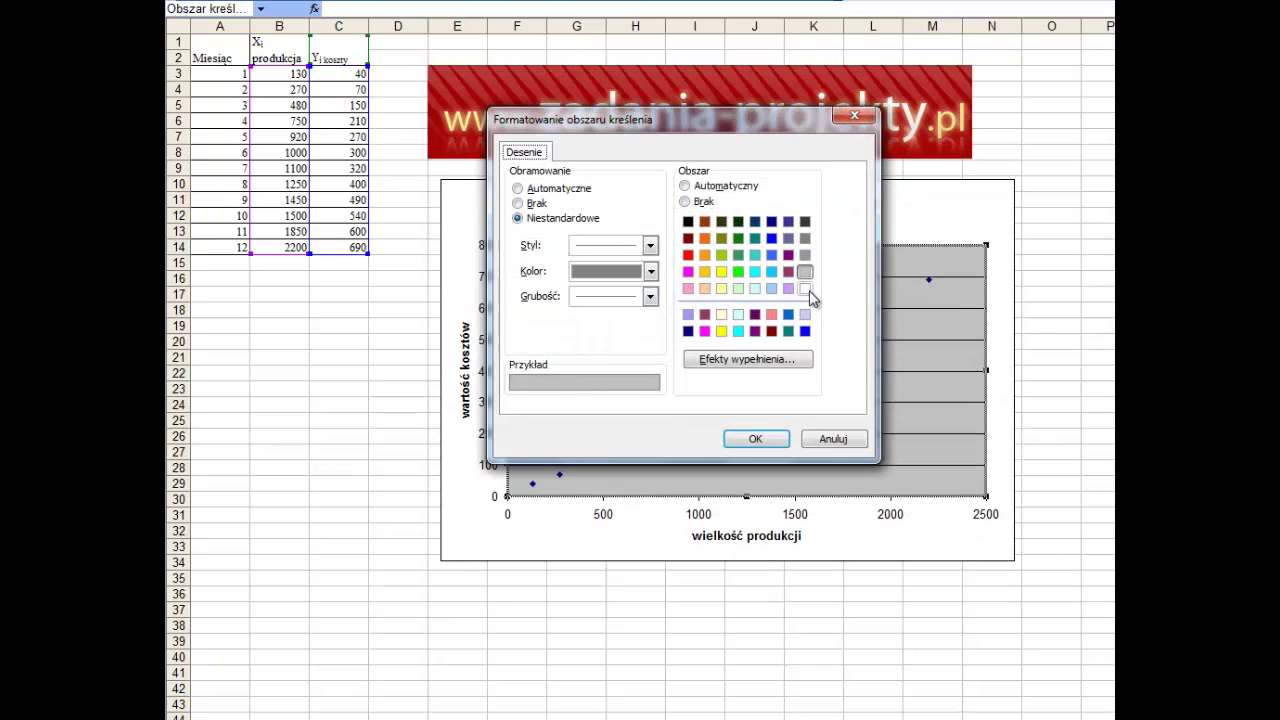
{"action": "left_click", "coordinate": [805, 289]}
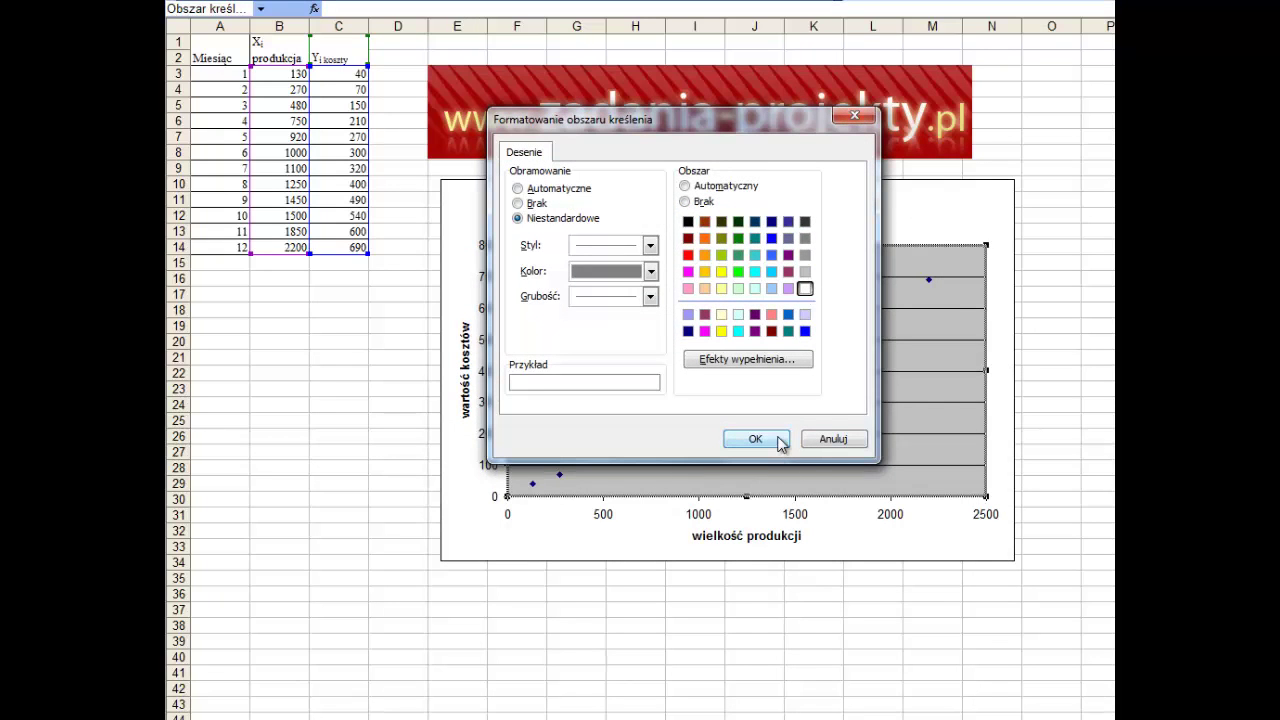
{"action": "left_click", "coordinate": [802, 359]}
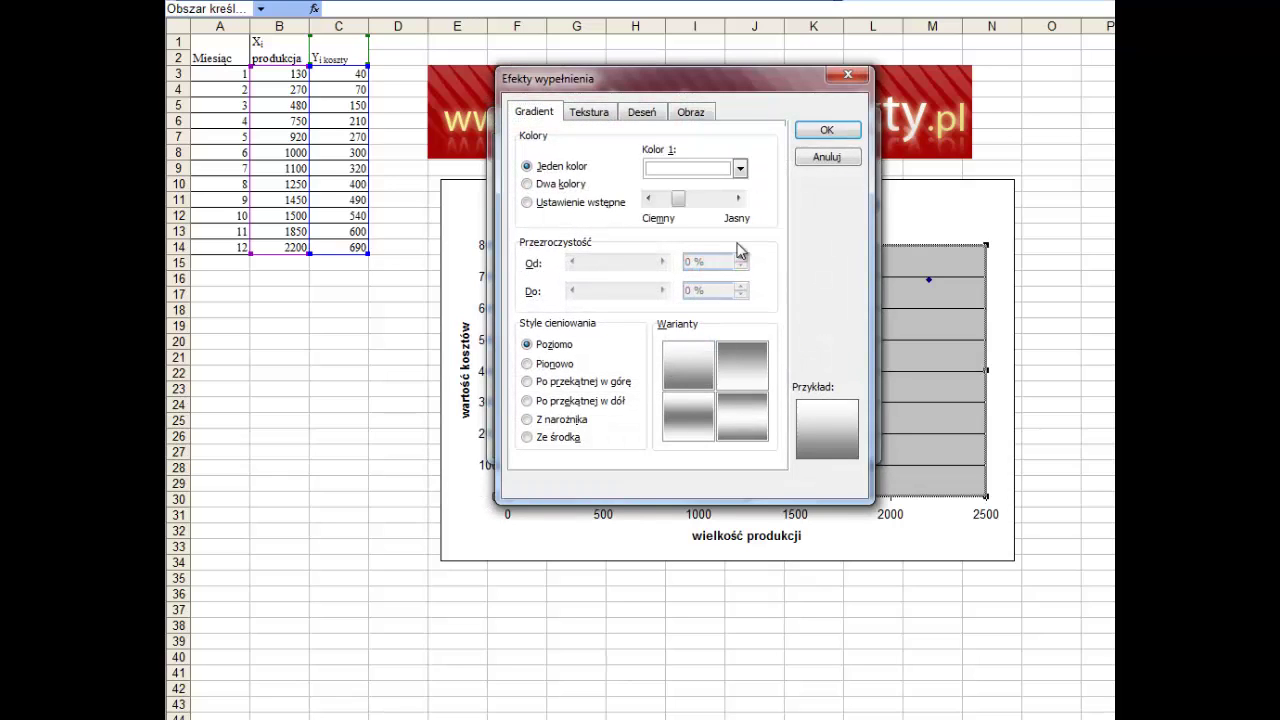
{"action": "left_click", "coordinate": [589, 112]}
{"action": "left_click", "coordinate": [643, 113]}
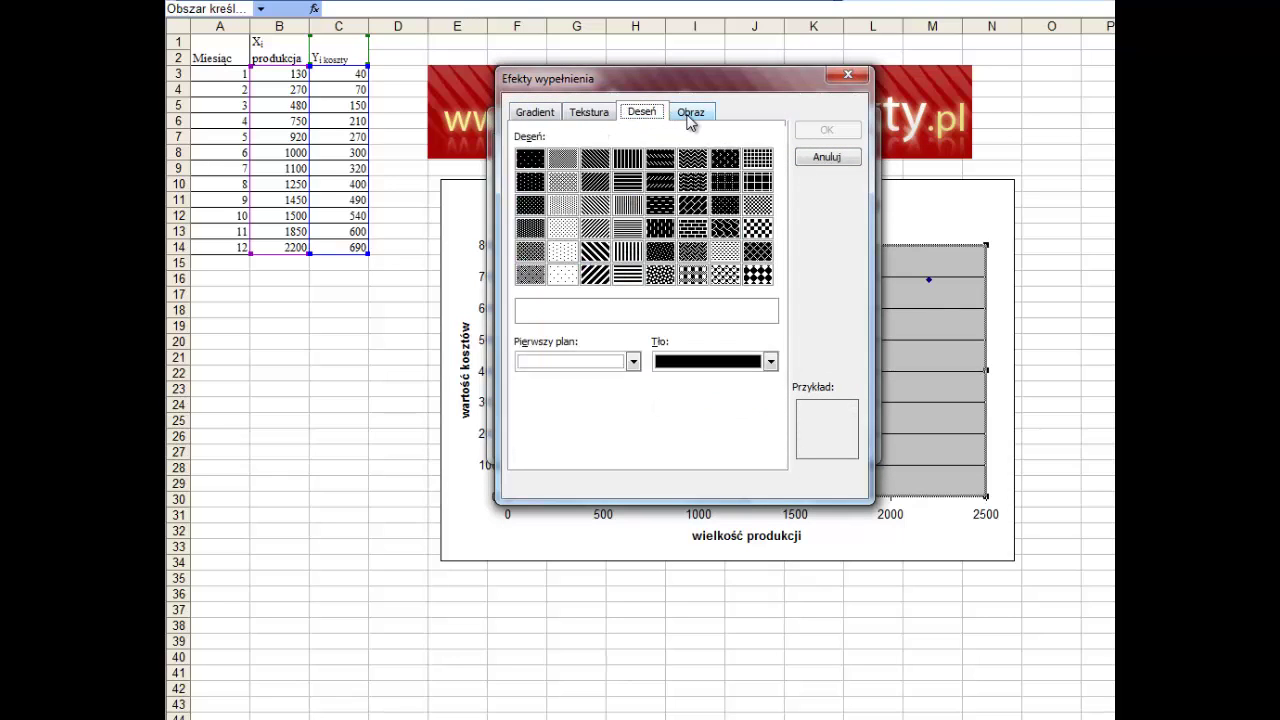
{"action": "left_click", "coordinate": [690, 113]}
{"action": "left_click", "coordinate": [536, 114]}
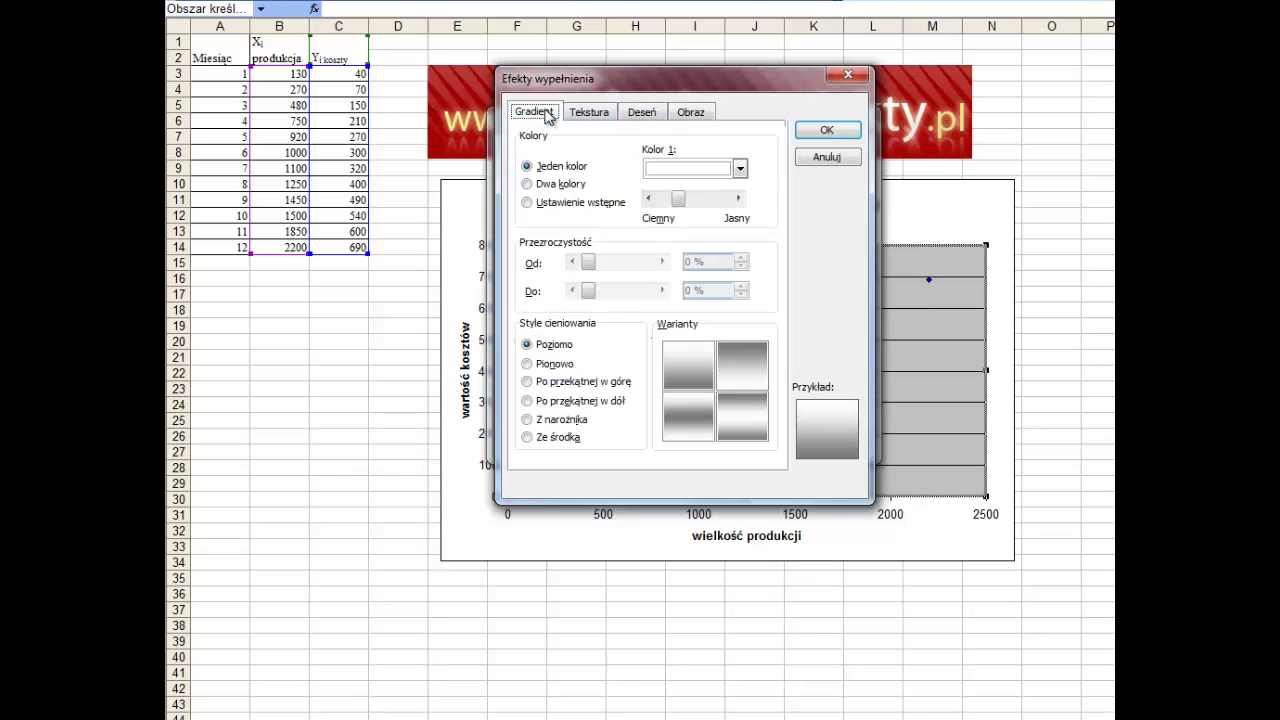
{"action": "left_click", "coordinate": [825, 134]}
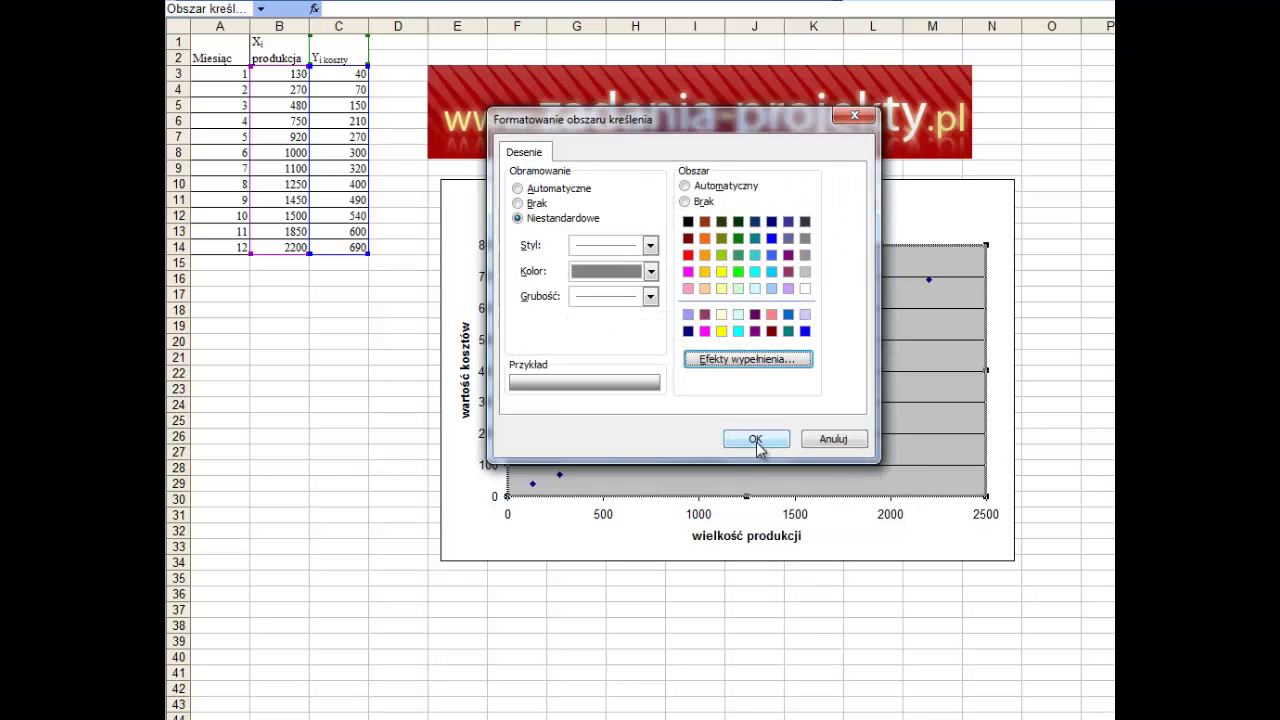
{"action": "left_click", "coordinate": [756, 440]}
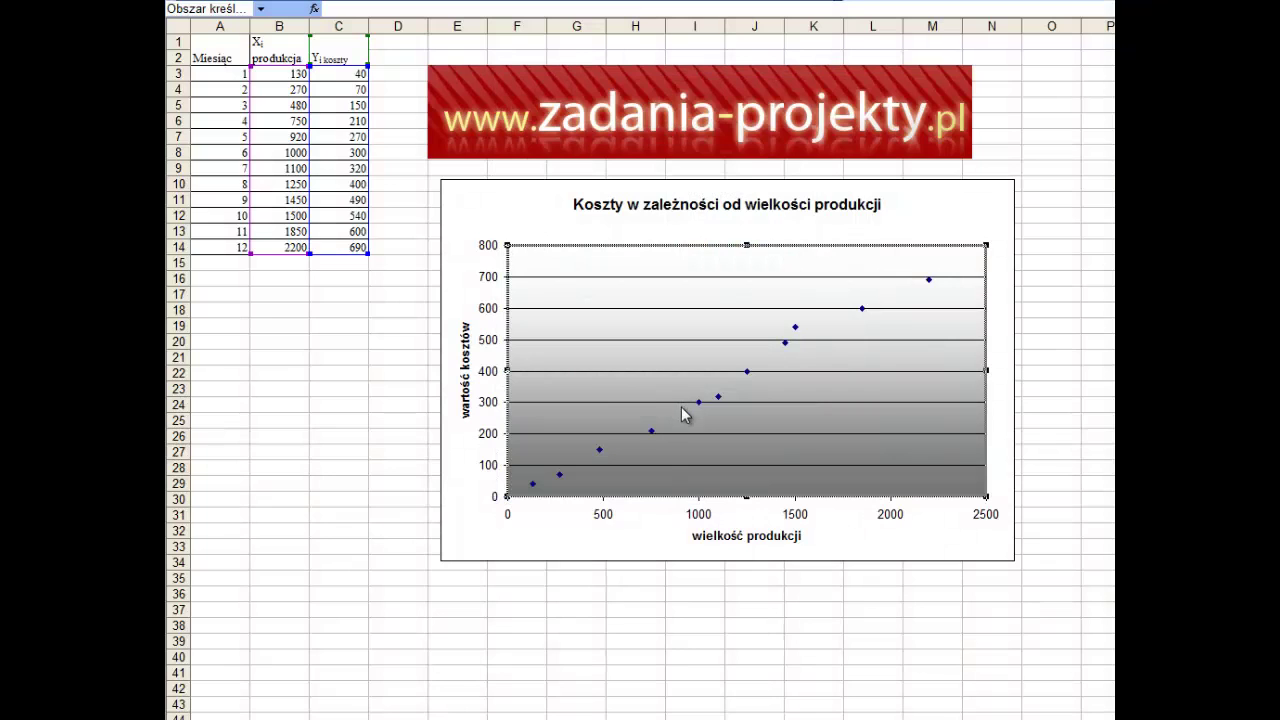
Give the cost series round markers enlarged beyond size 7.
{"action": "double_click", "coordinate": [685, 416]}
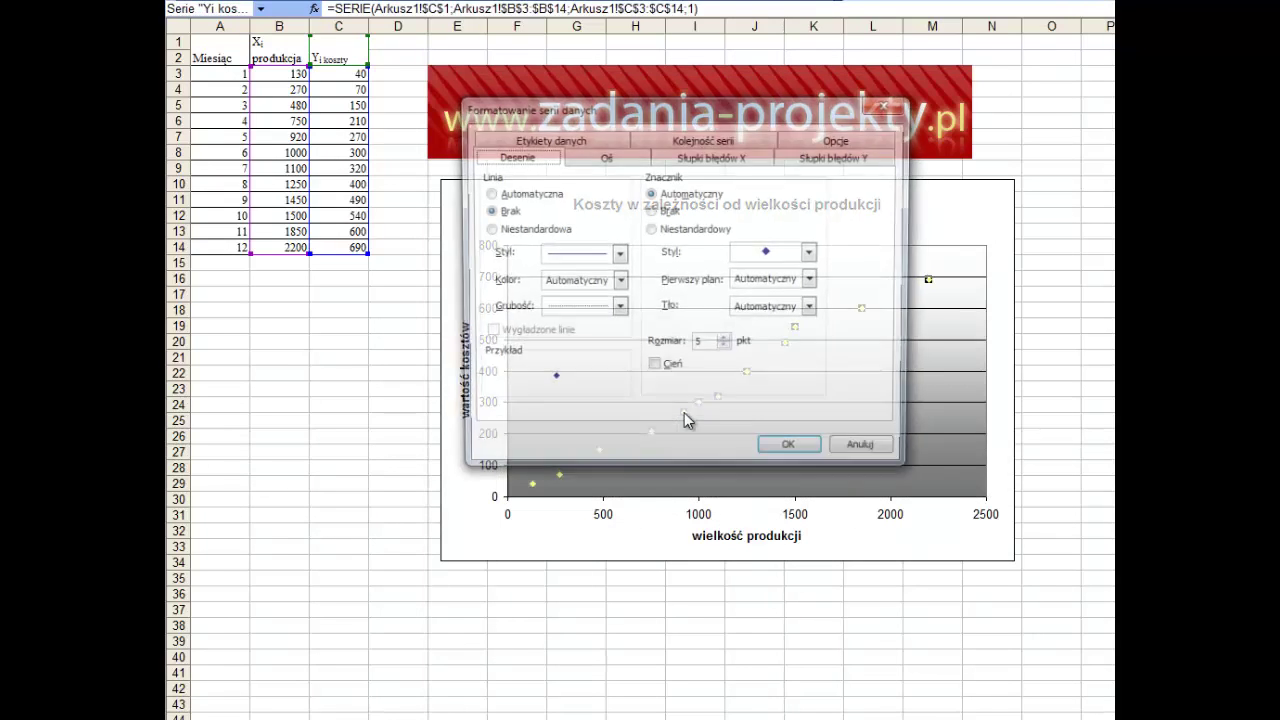
{"action": "left_click", "coordinate": [785, 255]}
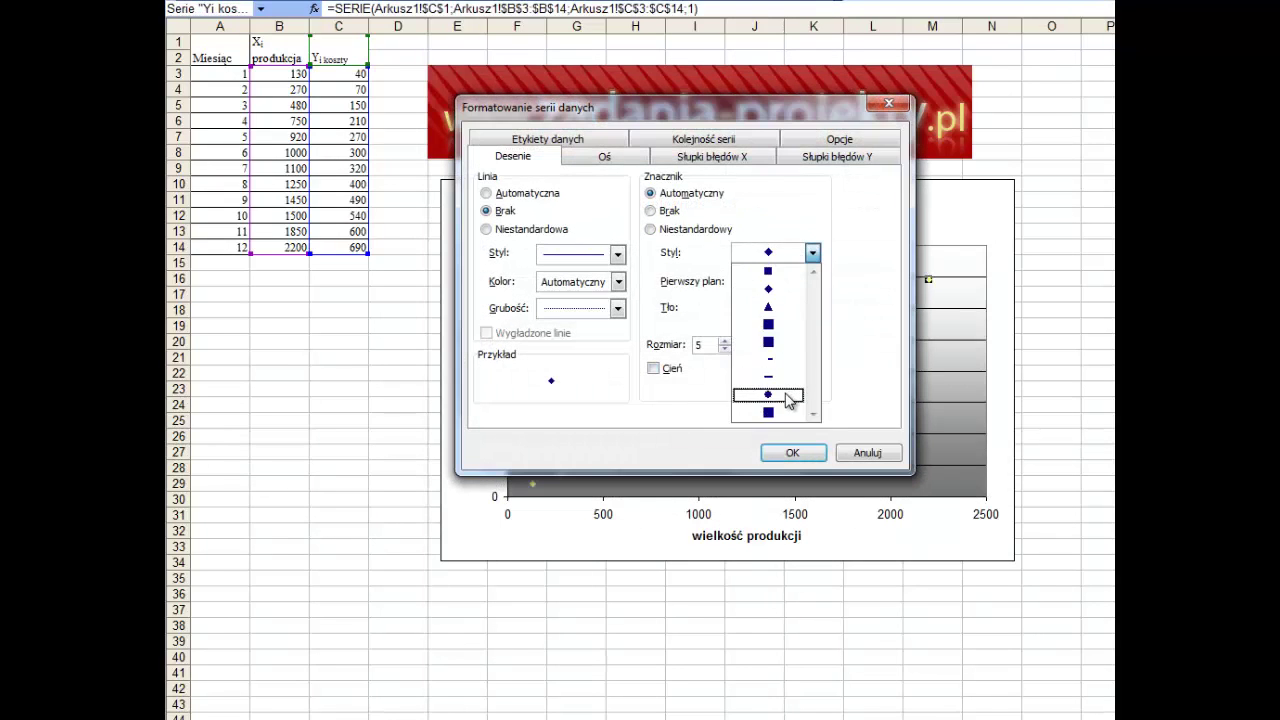
{"action": "left_click", "coordinate": [770, 343]}
{"action": "left_click", "coordinate": [725, 341]}
{"action": "left_click", "coordinate": [725, 341]}
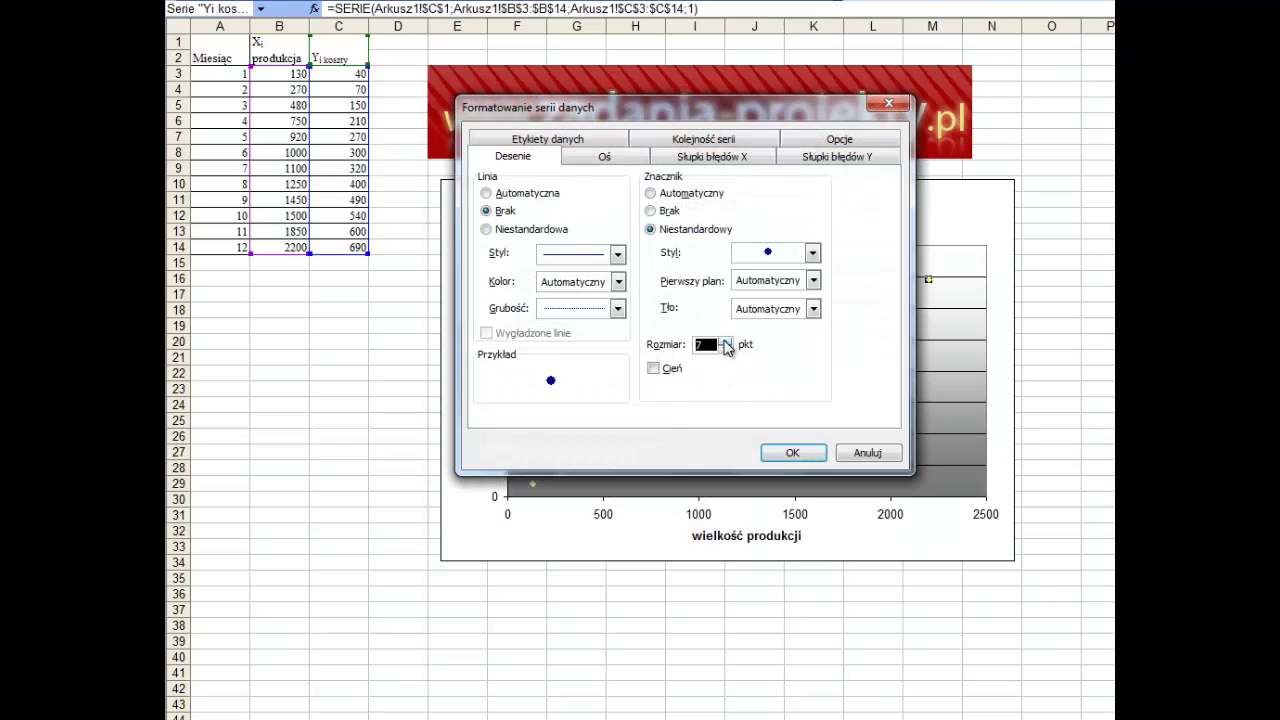
{"action": "left_click", "coordinate": [727, 342]}
{"action": "left_click", "coordinate": [812, 458]}
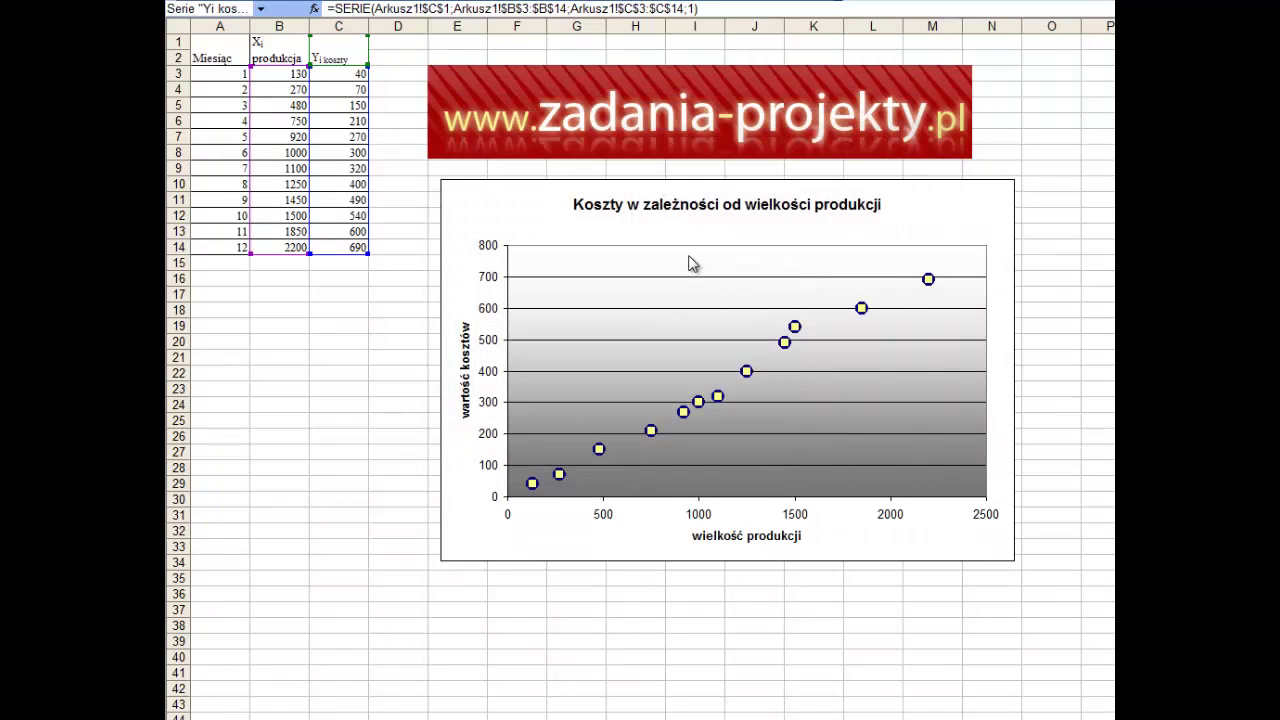
{"action": "left_click", "coordinate": [971, 220]}
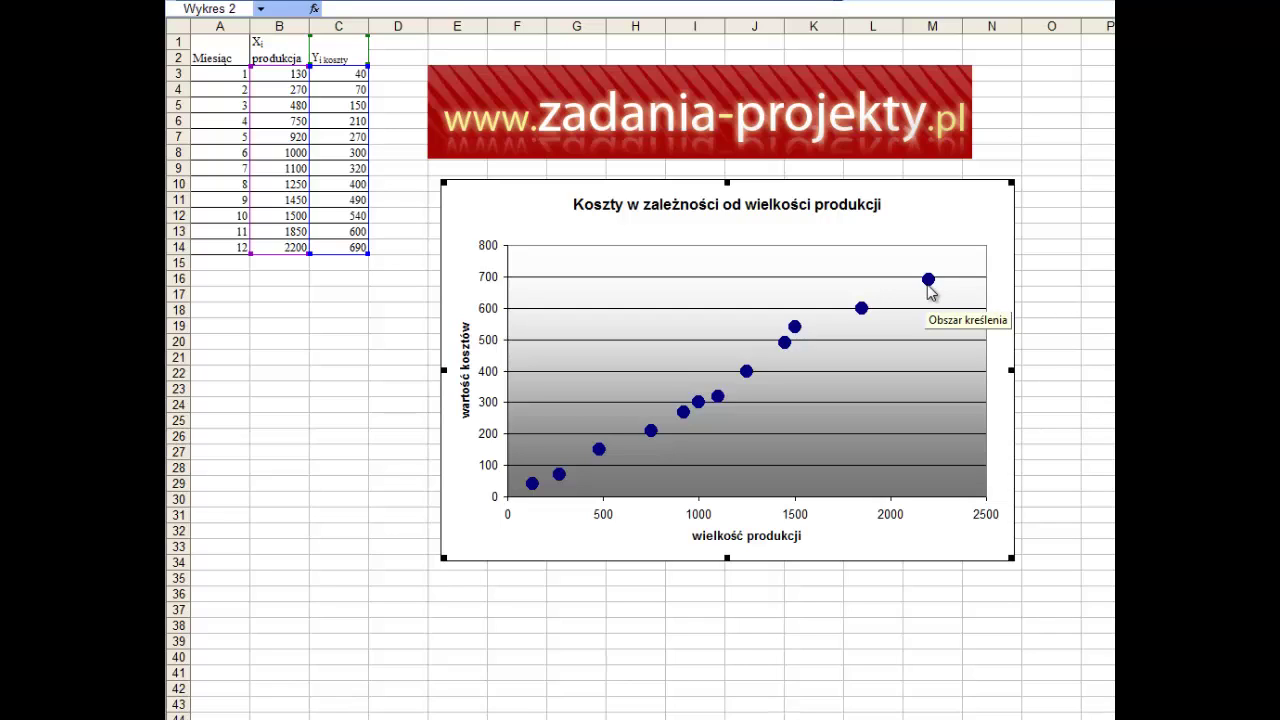
Add a linear trendline to the cost series.
{"action": "right_click", "coordinate": [929, 282]}
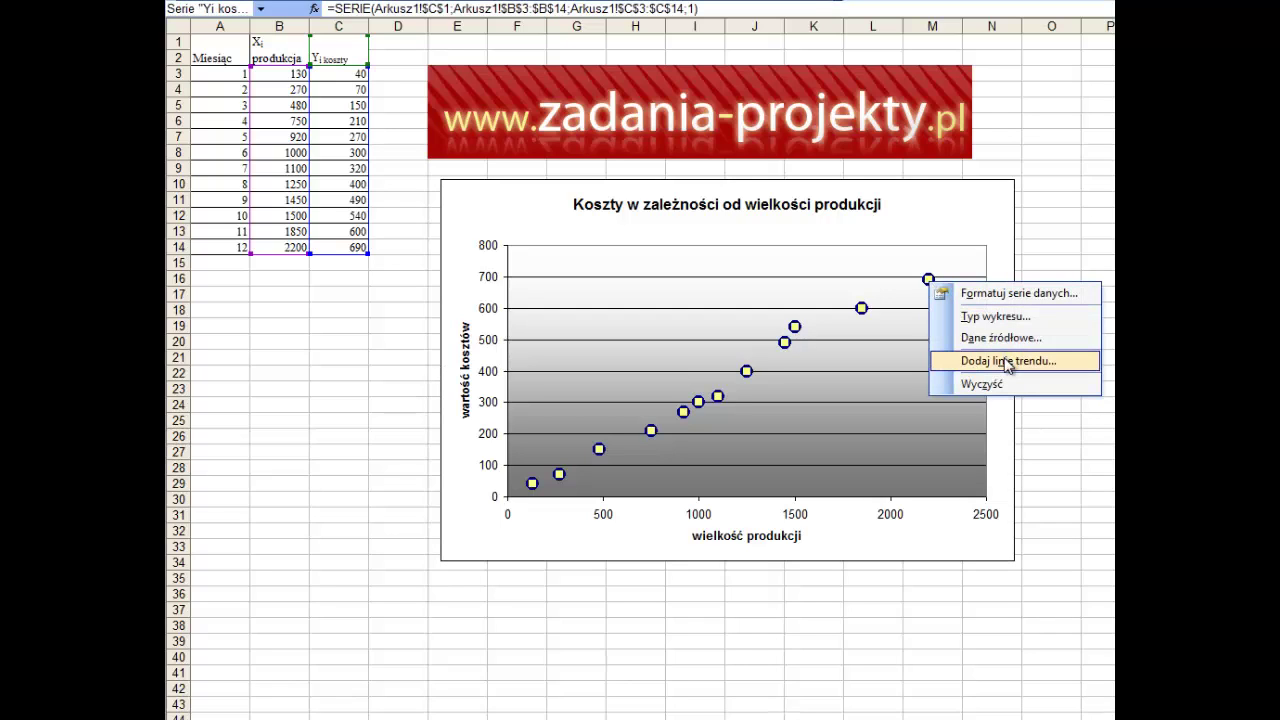
{"action": "left_click", "coordinate": [1008, 362]}
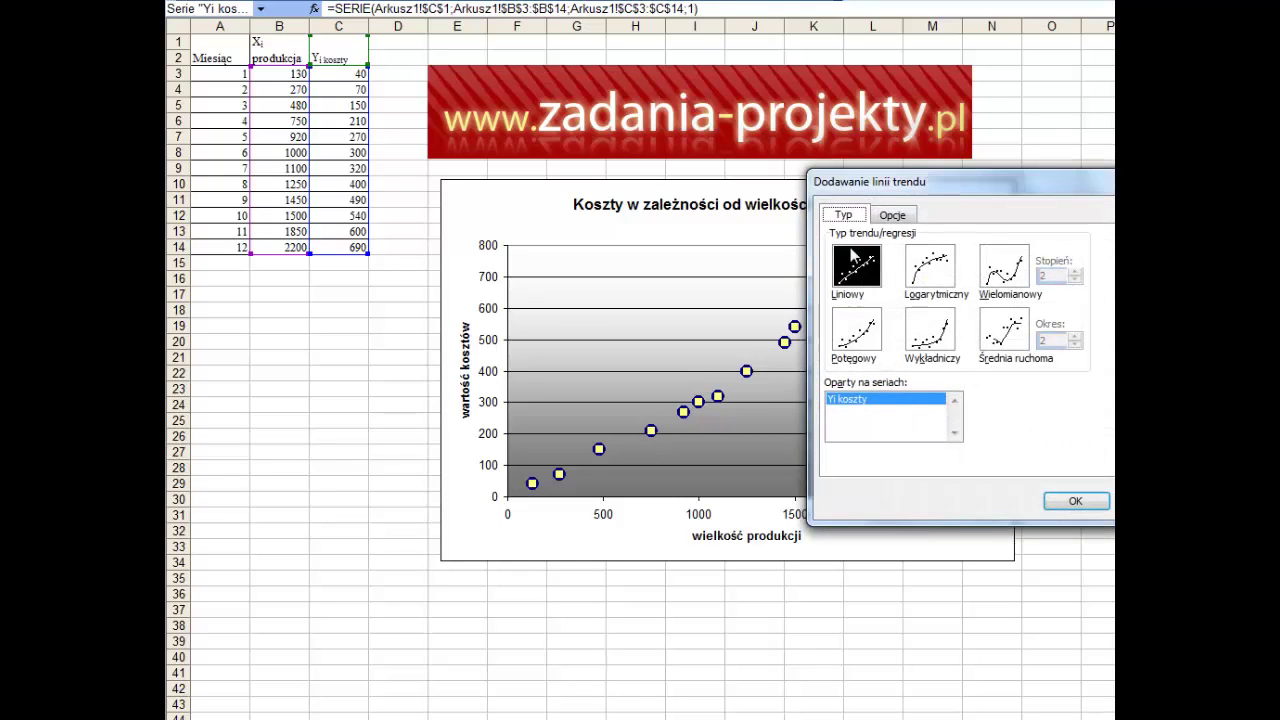
{"action": "left_click", "coordinate": [1090, 502]}
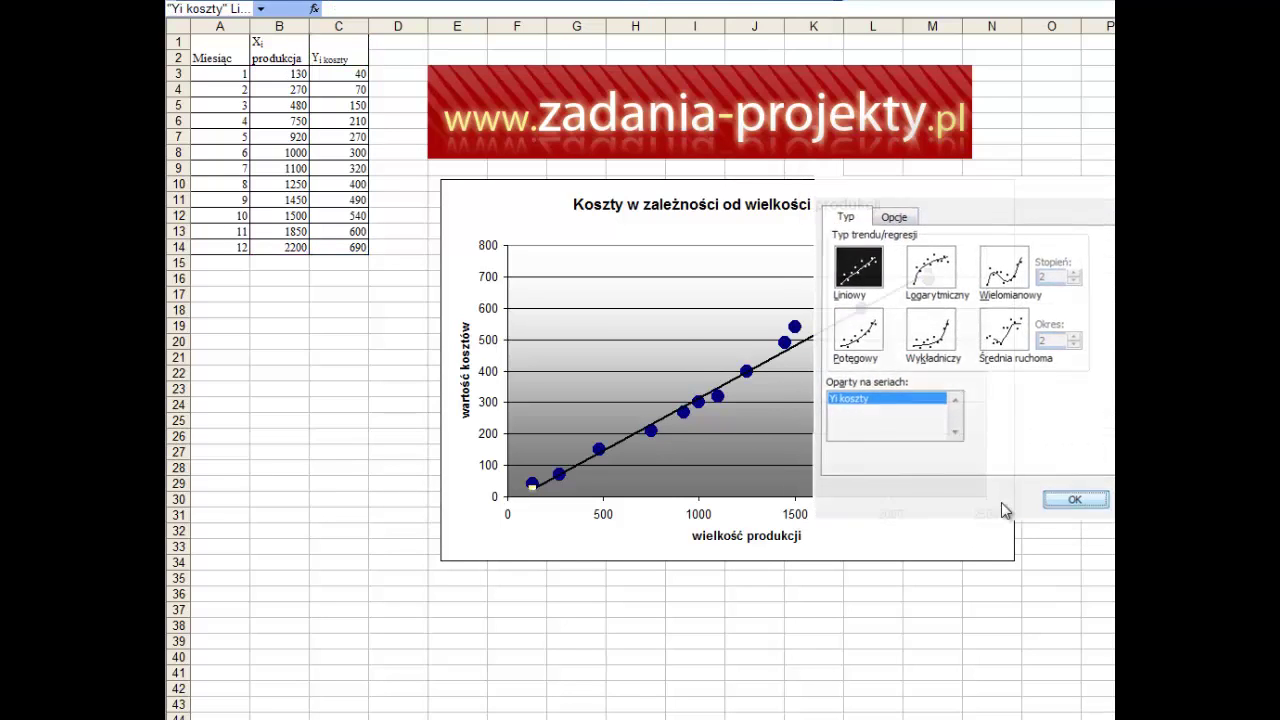
Make the trendline red with a thicker line weight.
{"action": "double_click", "coordinate": [648, 428]}
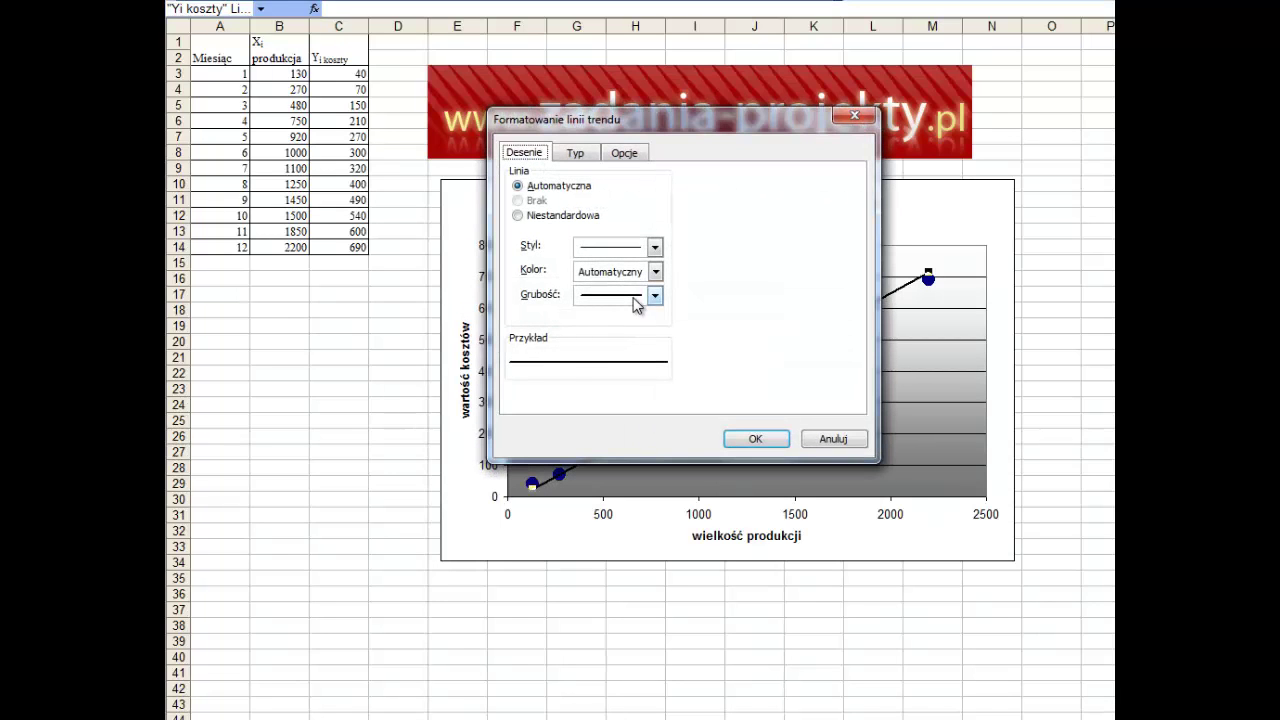
{"action": "left_click", "coordinate": [634, 297]}
{"action": "left_click", "coordinate": [635, 281]}
{"action": "left_click", "coordinate": [636, 283]}
{"action": "left_click", "coordinate": [584, 352]}
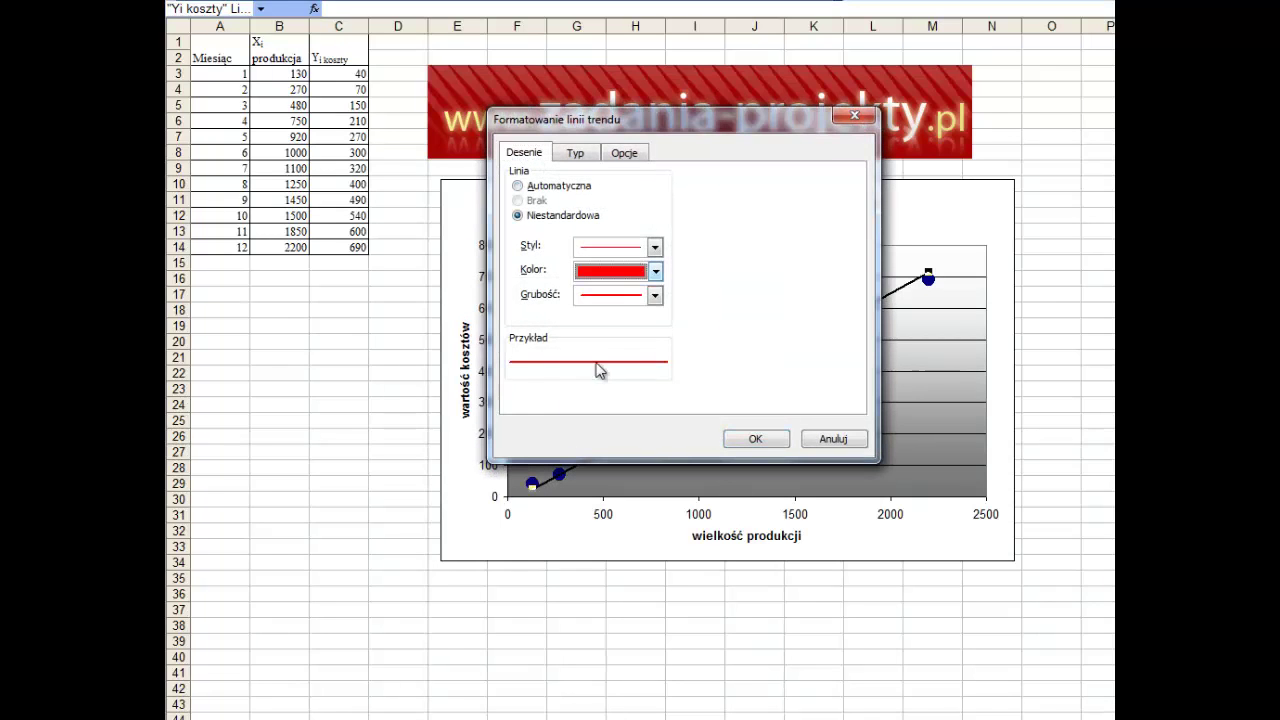
{"action": "left_click", "coordinate": [617, 294]}
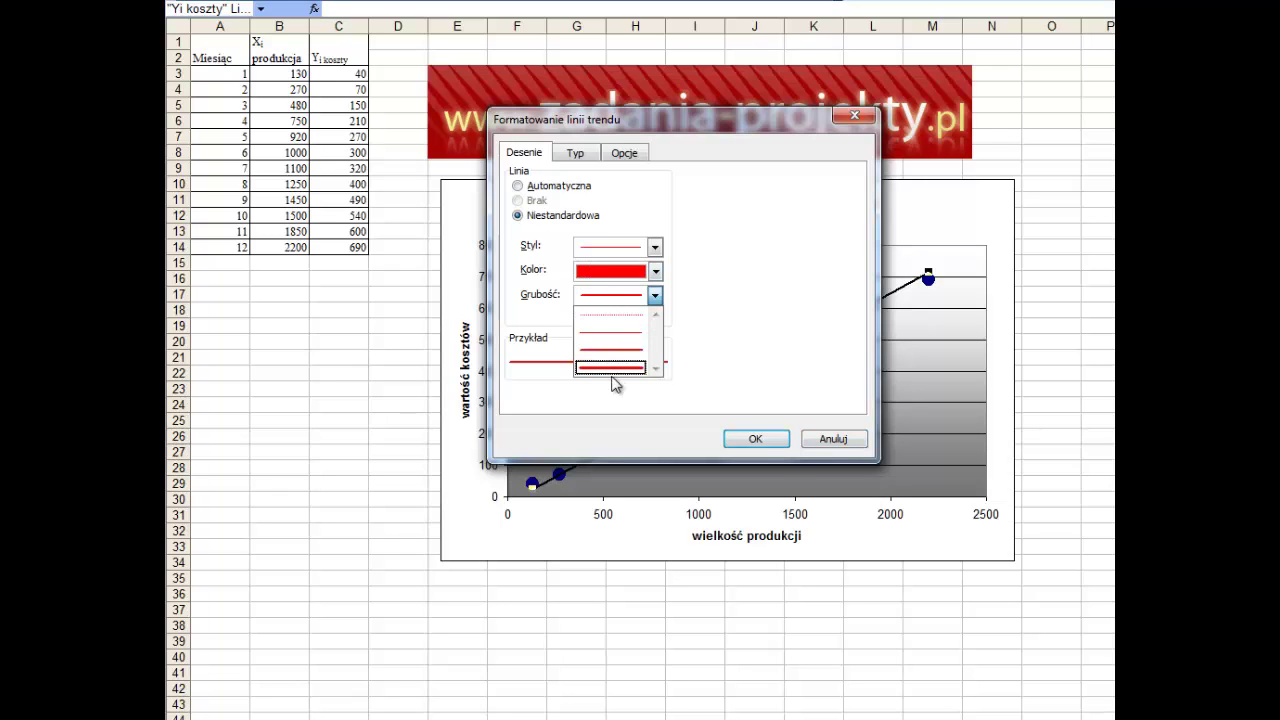
{"action": "left_click", "coordinate": [617, 365]}
{"action": "left_click", "coordinate": [762, 444]}
{"action": "left_click", "coordinate": [945, 230]}
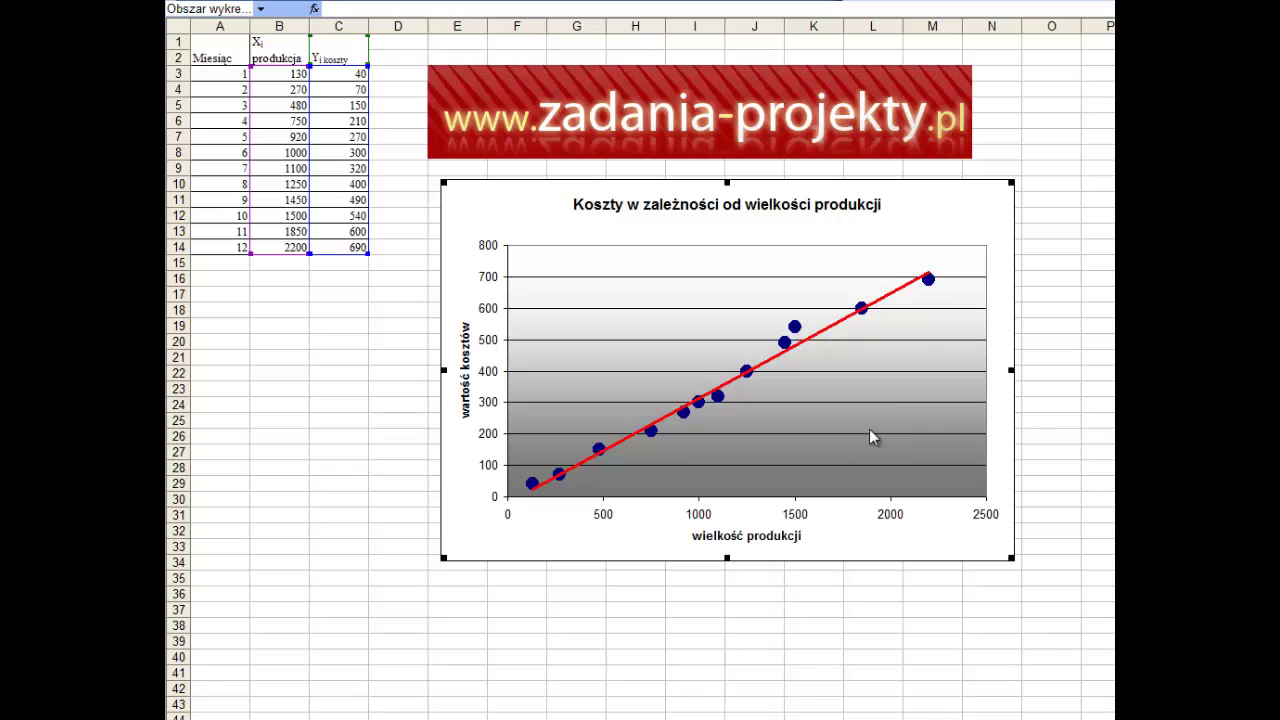
Turn on Display equation and Display R-squared value in the trendline's Format Trendline options.
{"action": "right_click", "coordinate": [835, 326]}
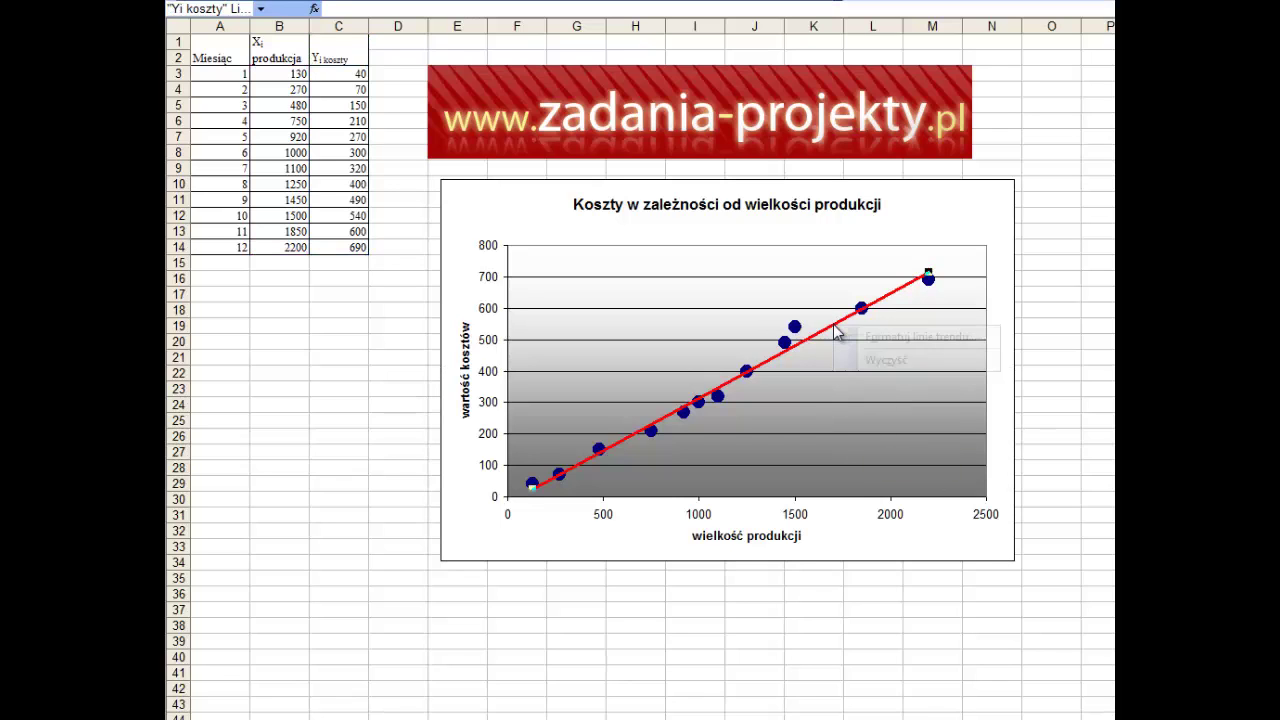
{"action": "left_click", "coordinate": [862, 338]}
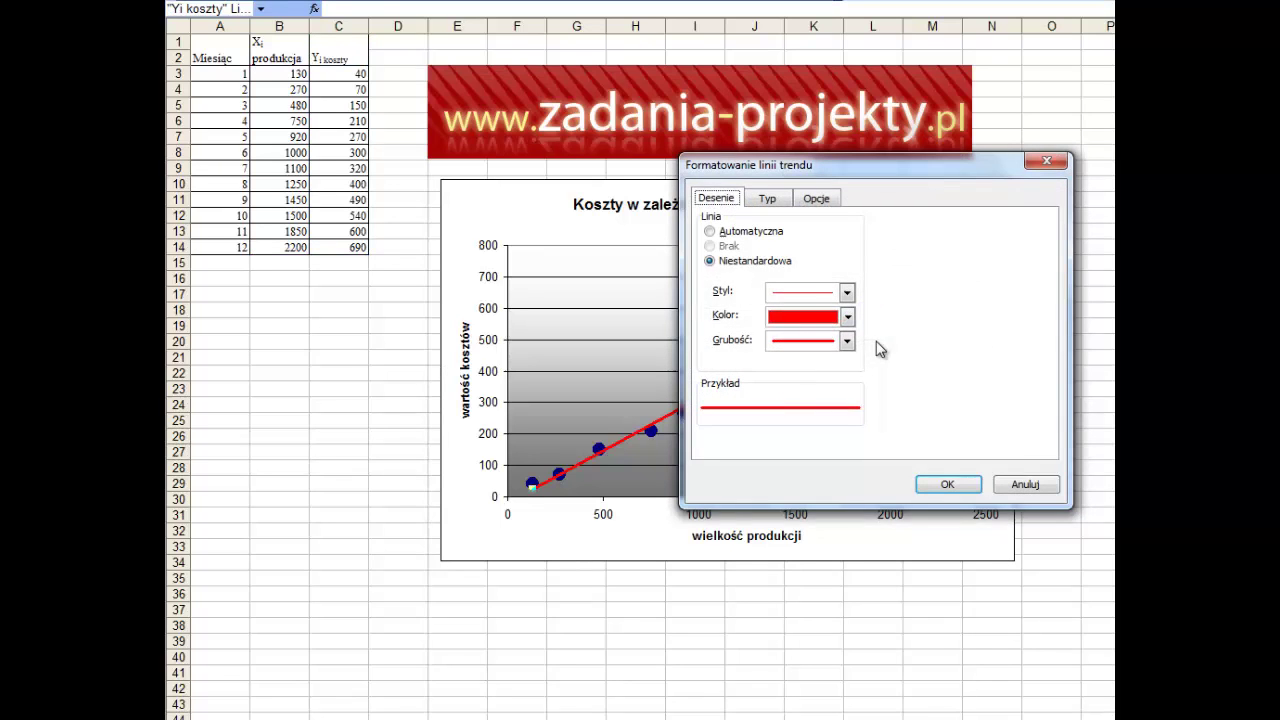
{"action": "left_click", "coordinate": [786, 198]}
{"action": "left_click", "coordinate": [809, 200]}
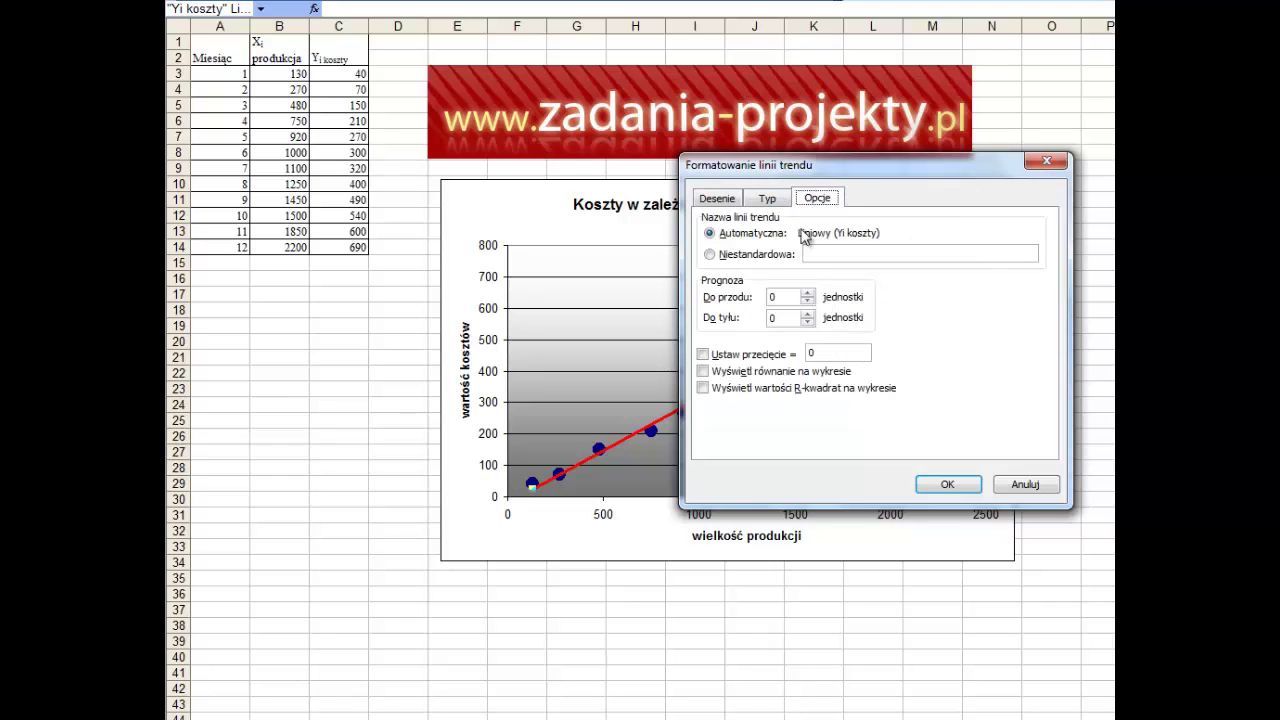
{"action": "left_click", "coordinate": [778, 389]}
{"action": "left_click", "coordinate": [784, 372]}
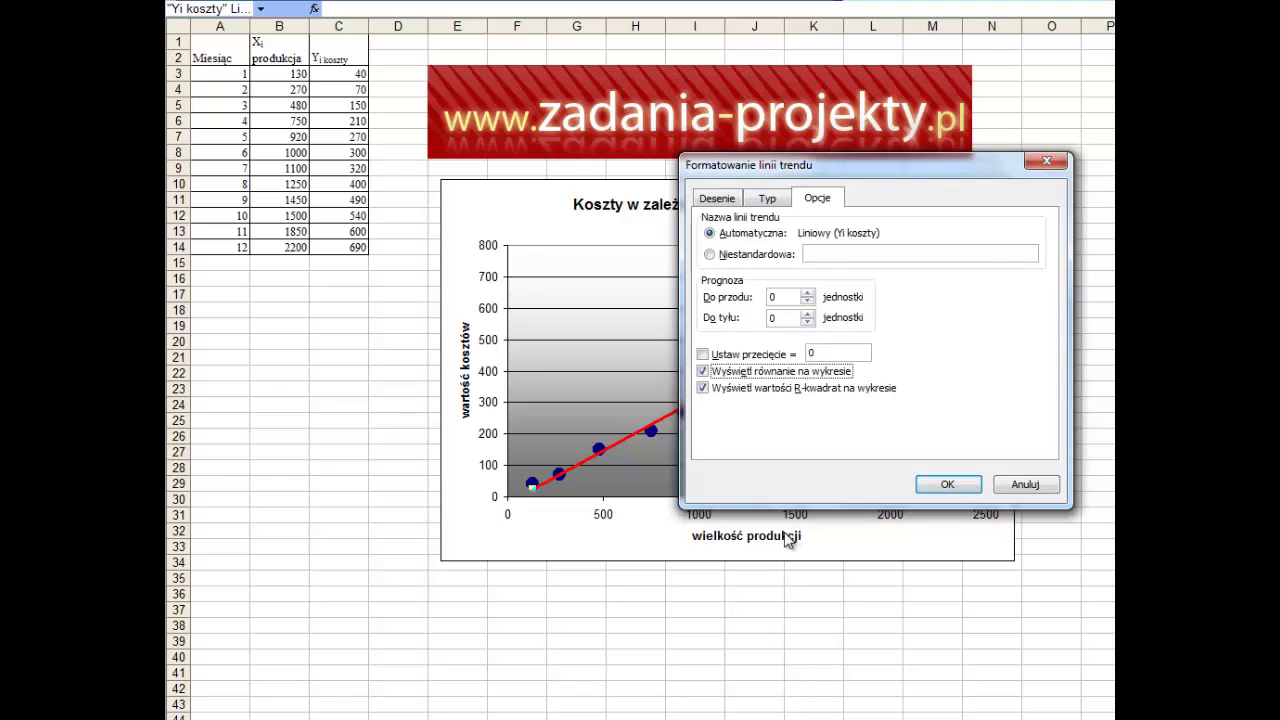
{"action": "left_click", "coordinate": [950, 485]}
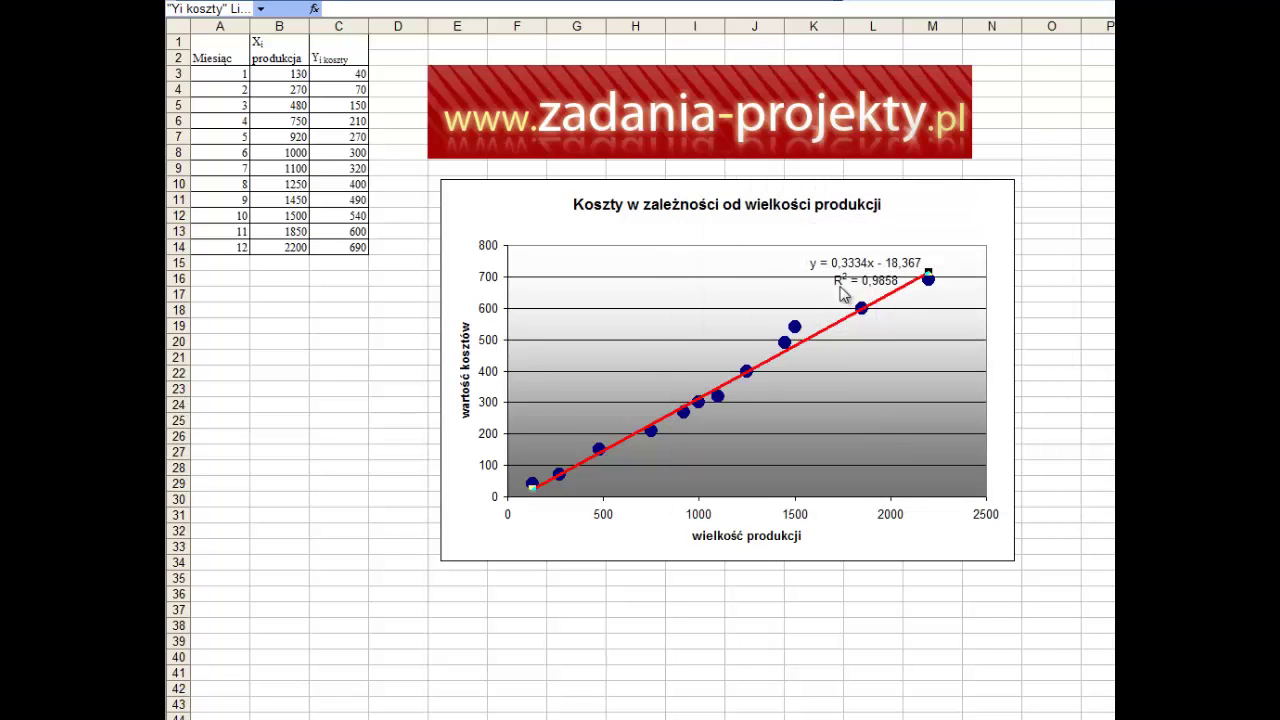
Drag the y = 0,333x - 18,367, R² = 0,986 label into the plot area below the trendline, adjusting its decimals.
{"action": "left_click_drag", "start_coordinate": [915, 222], "coordinate": [934, 204]}
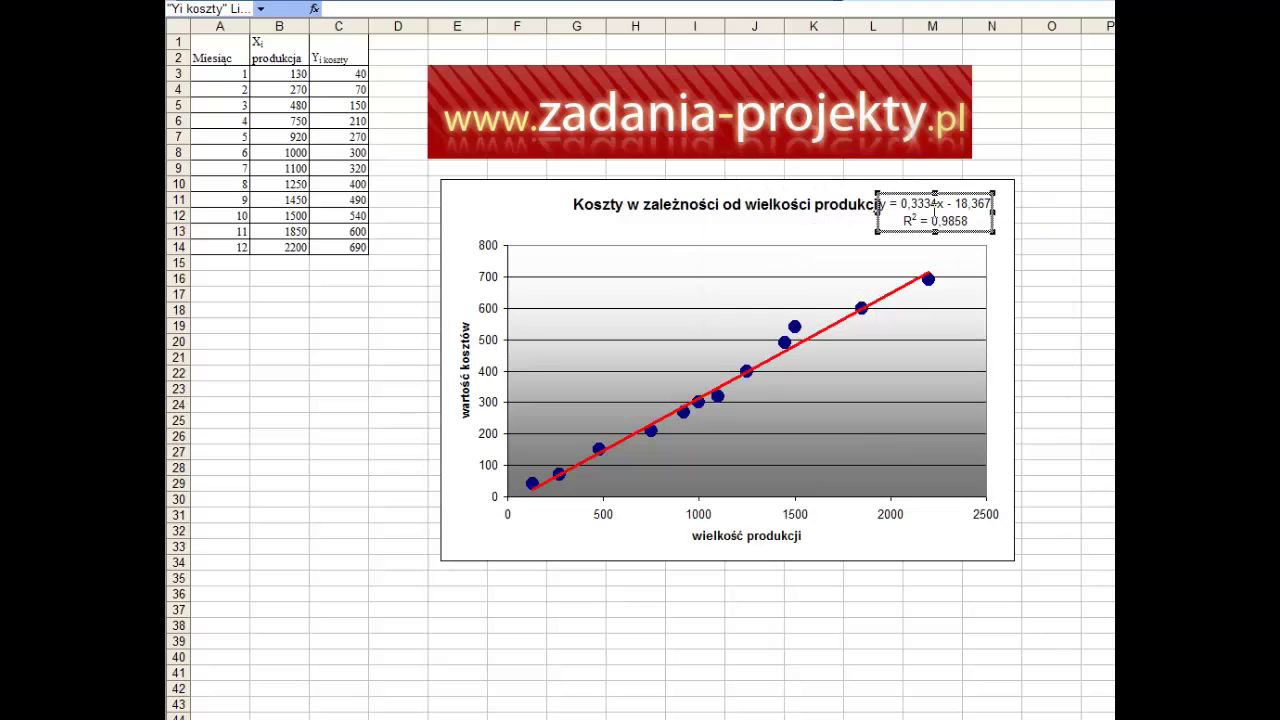
{"action": "left_click", "coordinate": [928, 244]}
{"action": "left_click_drag", "start_coordinate": [928, 244], "coordinate": [851, 416]}
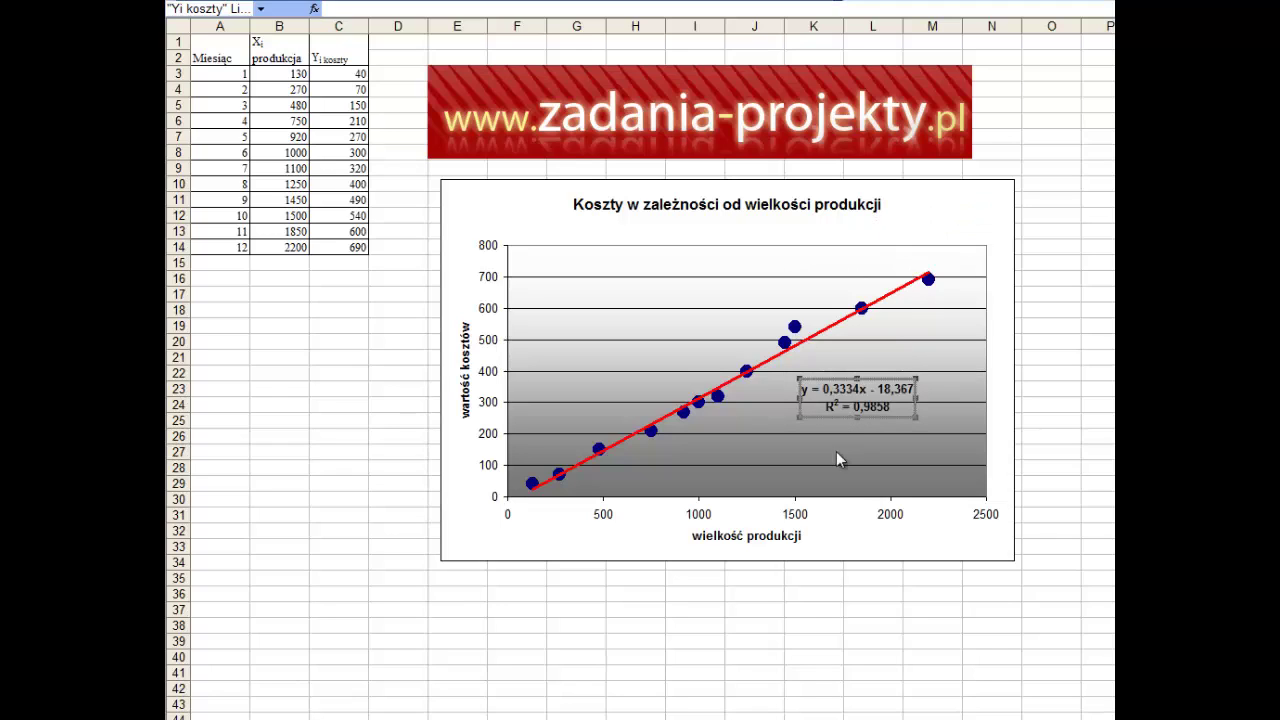
{"action": "left_click", "coordinate": [630, 8]}
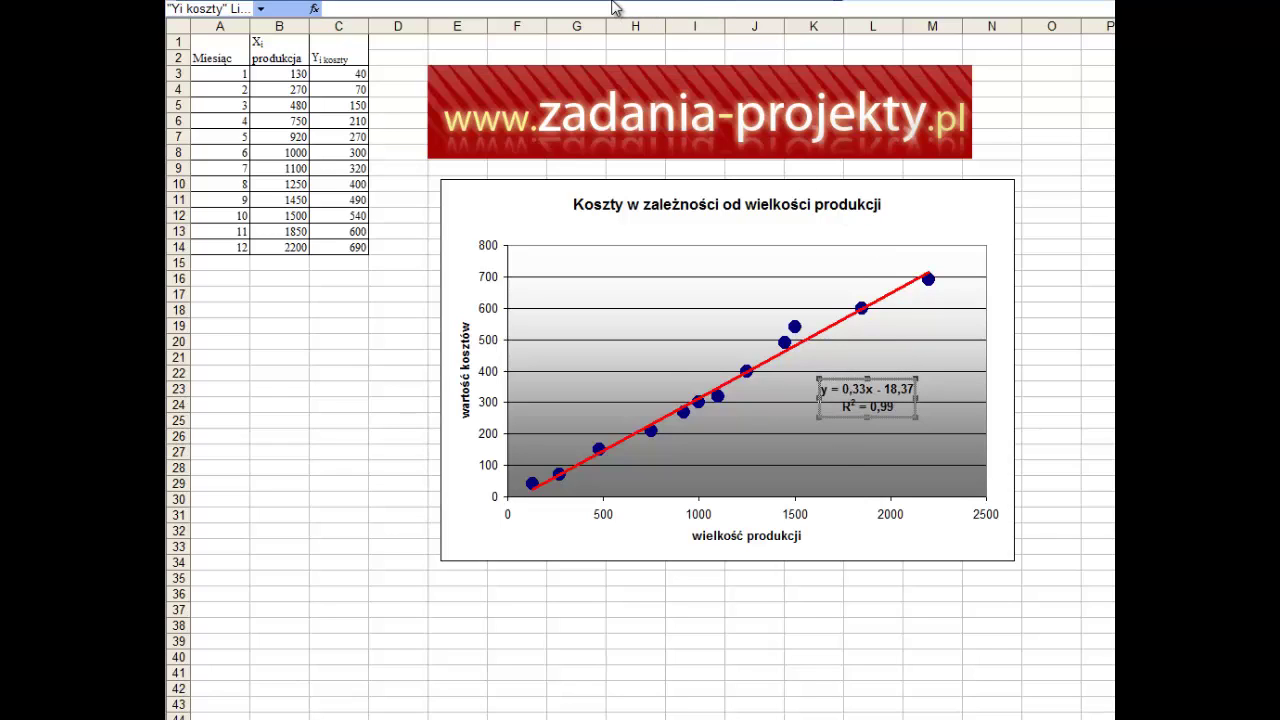
{"action": "left_click", "coordinate": [615, 2]}
{"action": "left_click", "coordinate": [988, 265]}
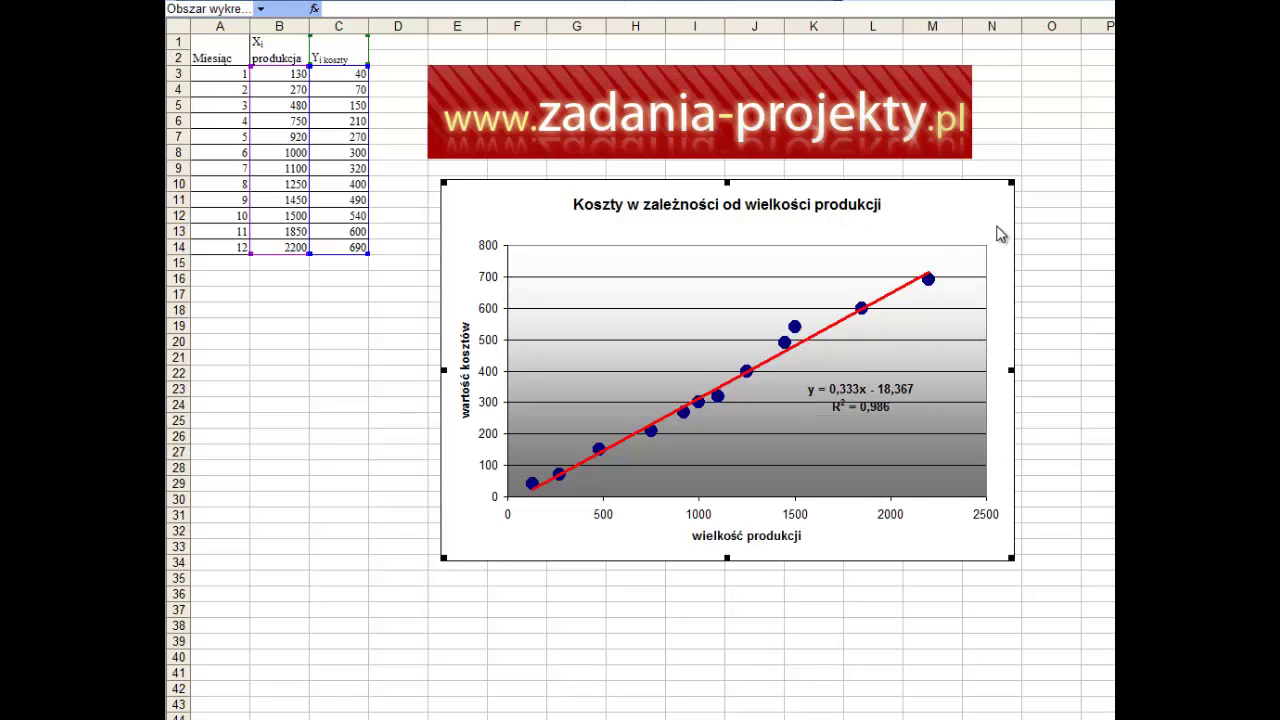